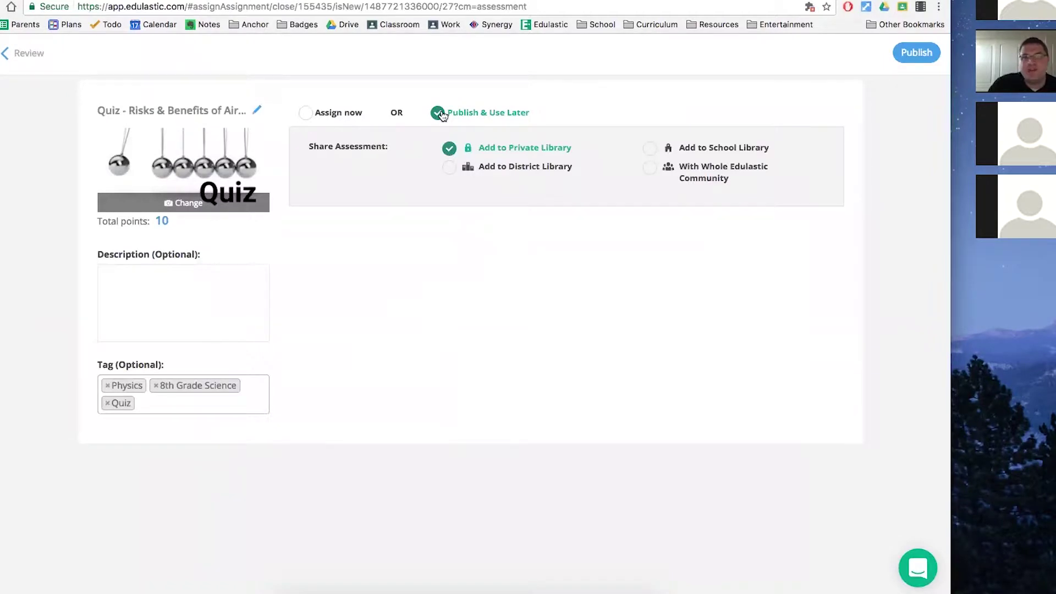
Step: Replace the preselected class with Period 1, 3, 4 and 6 - Science 8 as assignees
click(306, 113)
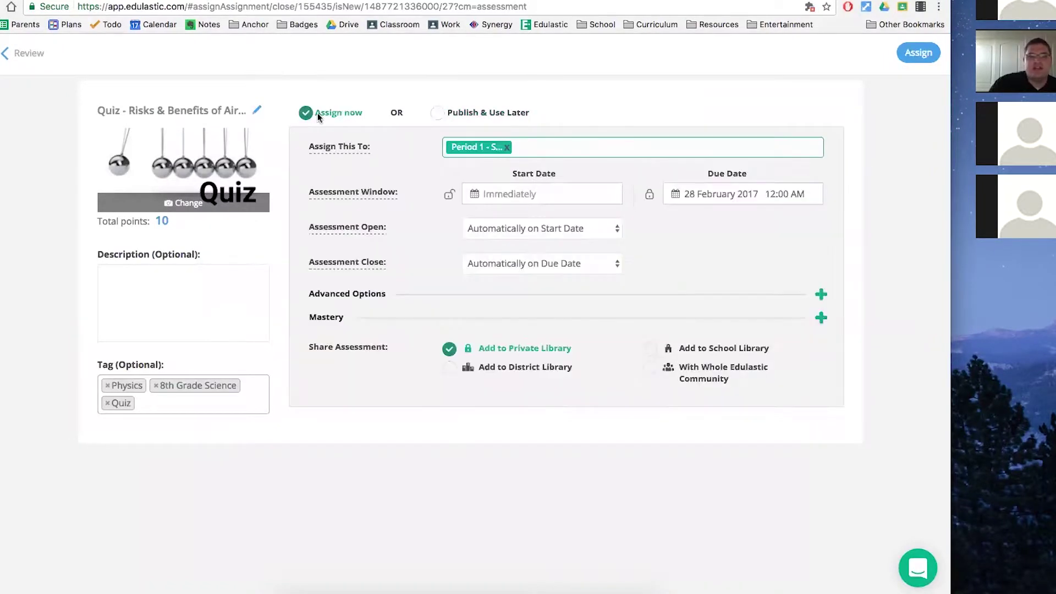
click(506, 147)
click(476, 145)
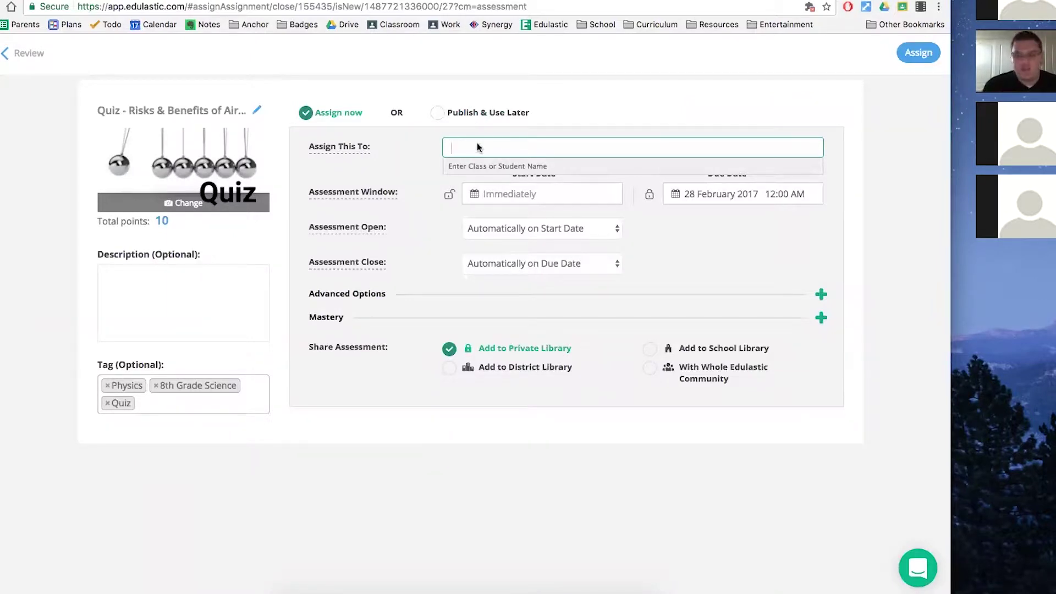
text(per)
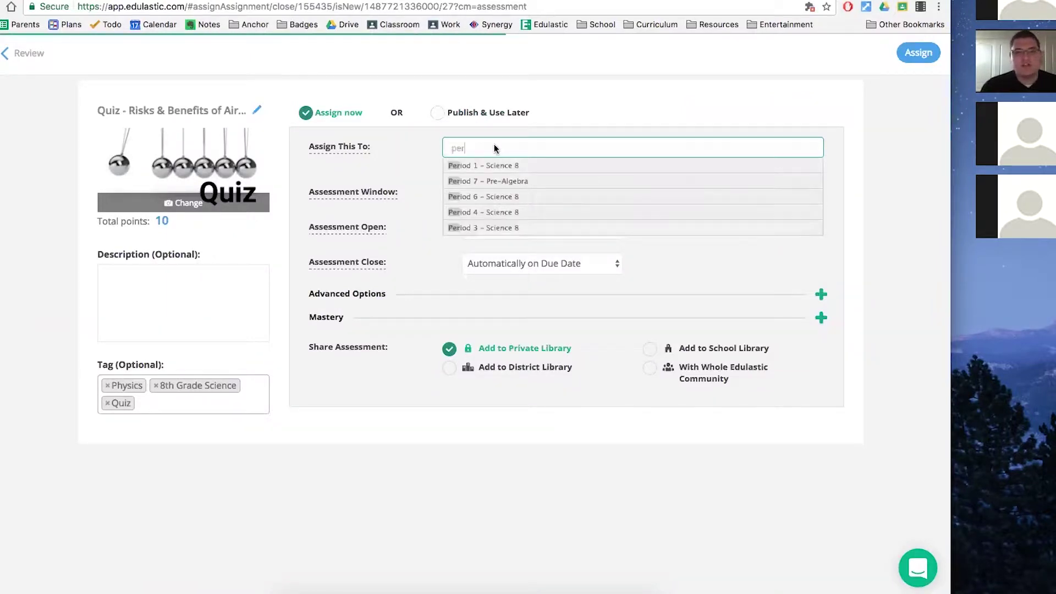
click(495, 166)
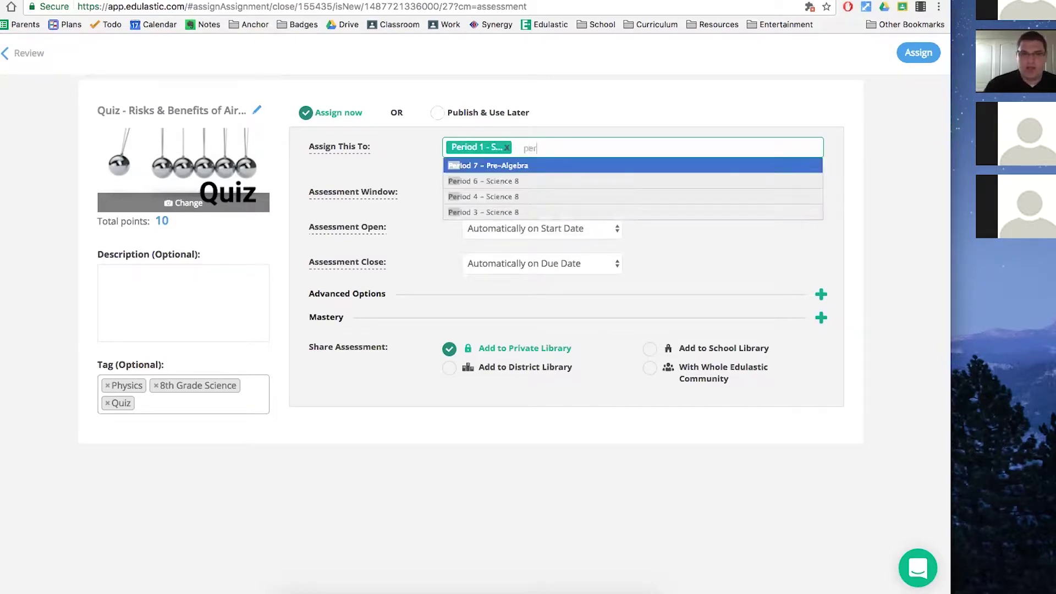
click(528, 212)
text(pe)
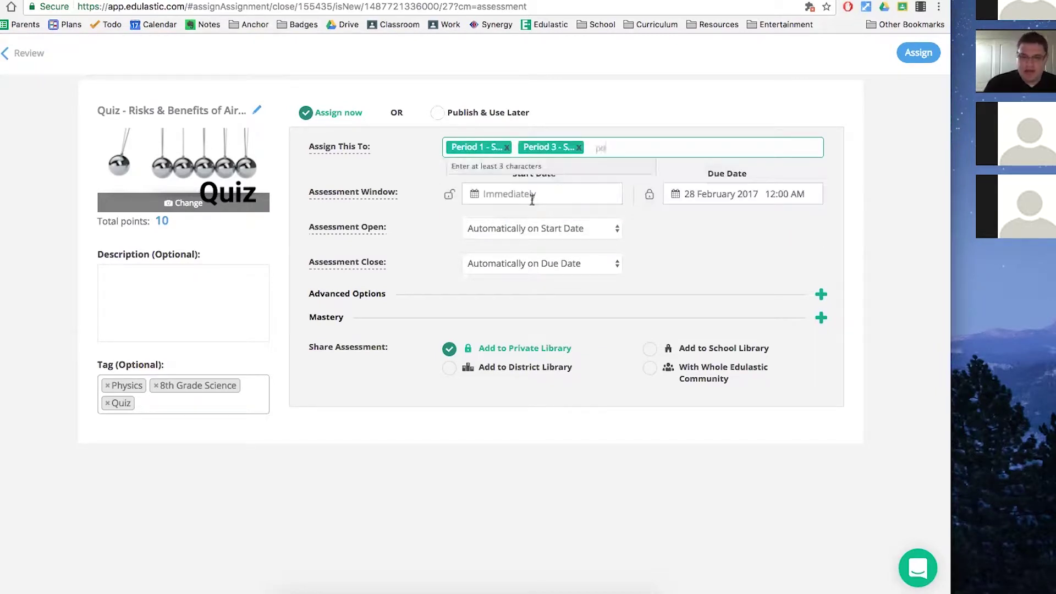
text(r)
click(512, 198)
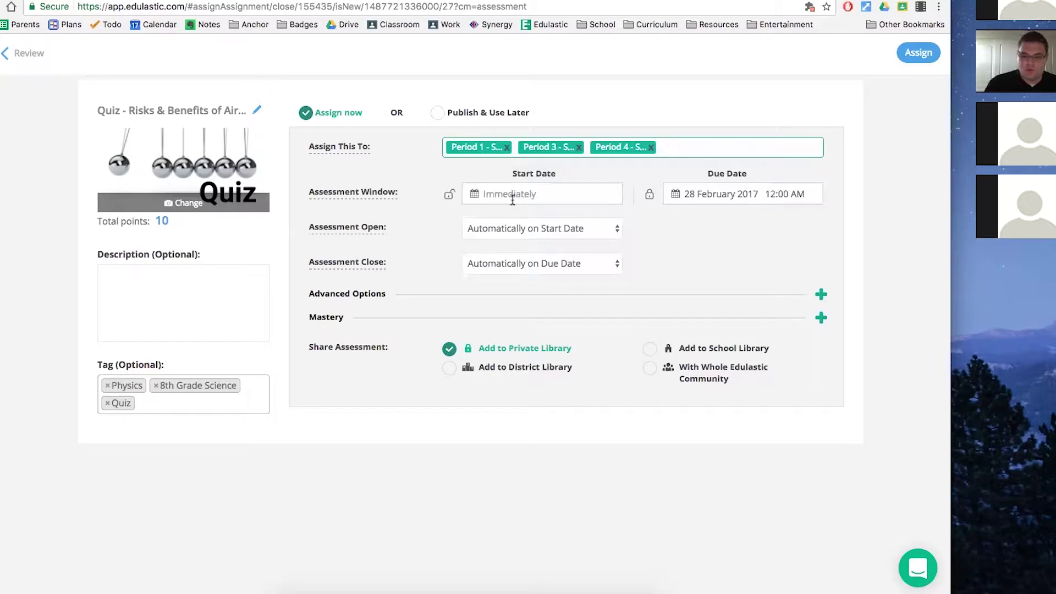
text(per)
click(490, 181)
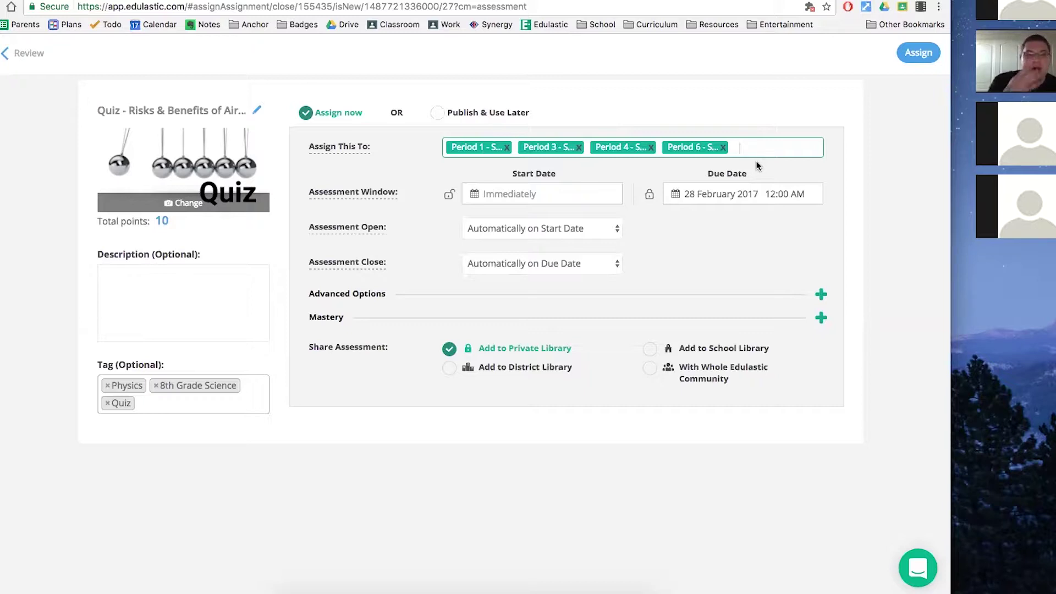
Step: Start the quiz 21 February 2017 05:40 PM, opening and closing manually in class, with advanced options shown
click(549, 193)
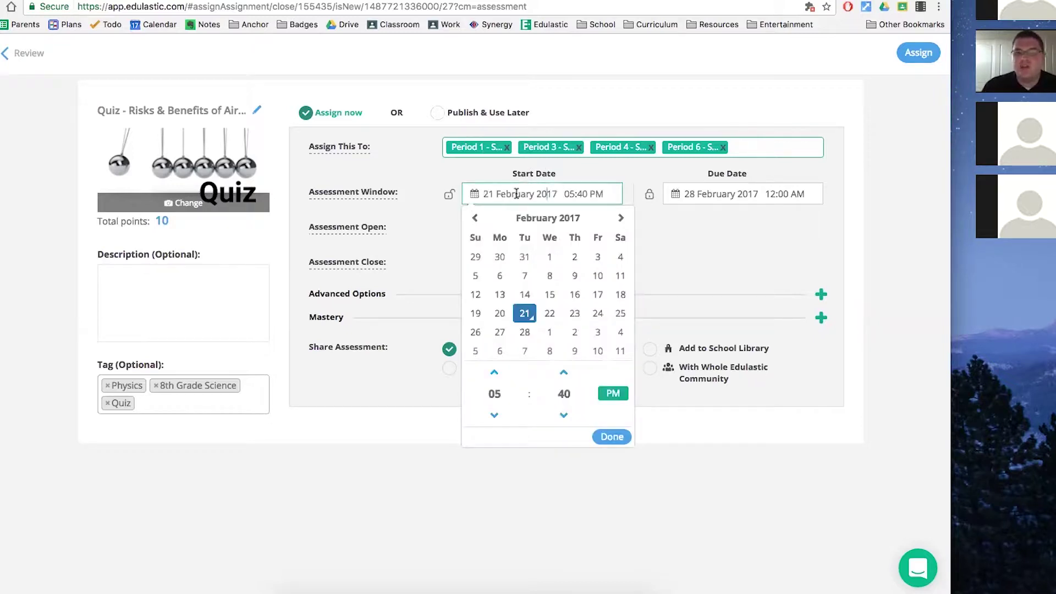
click(734, 193)
click(632, 220)
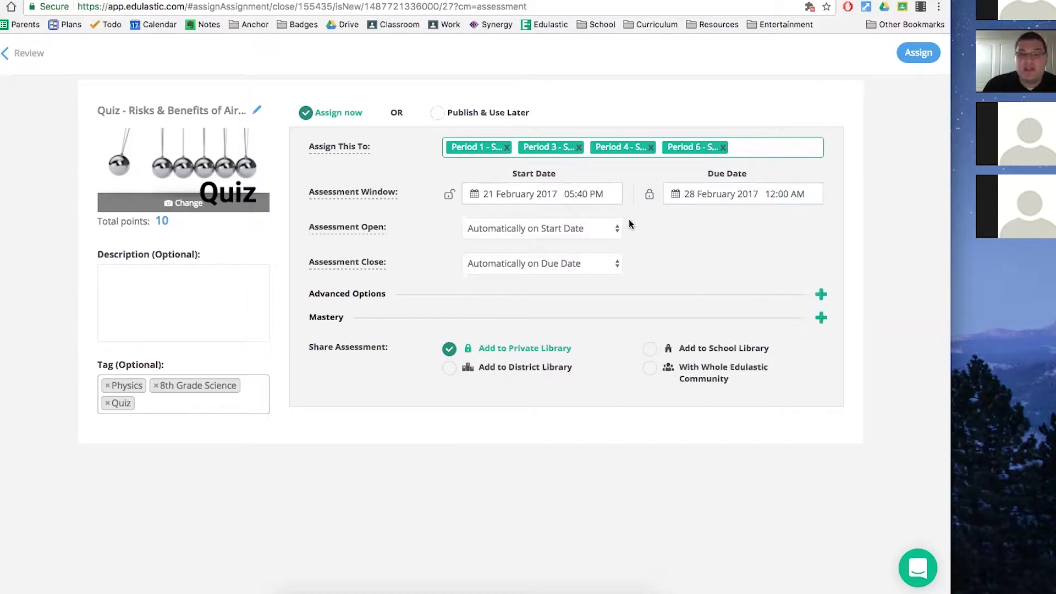
click(567, 231)
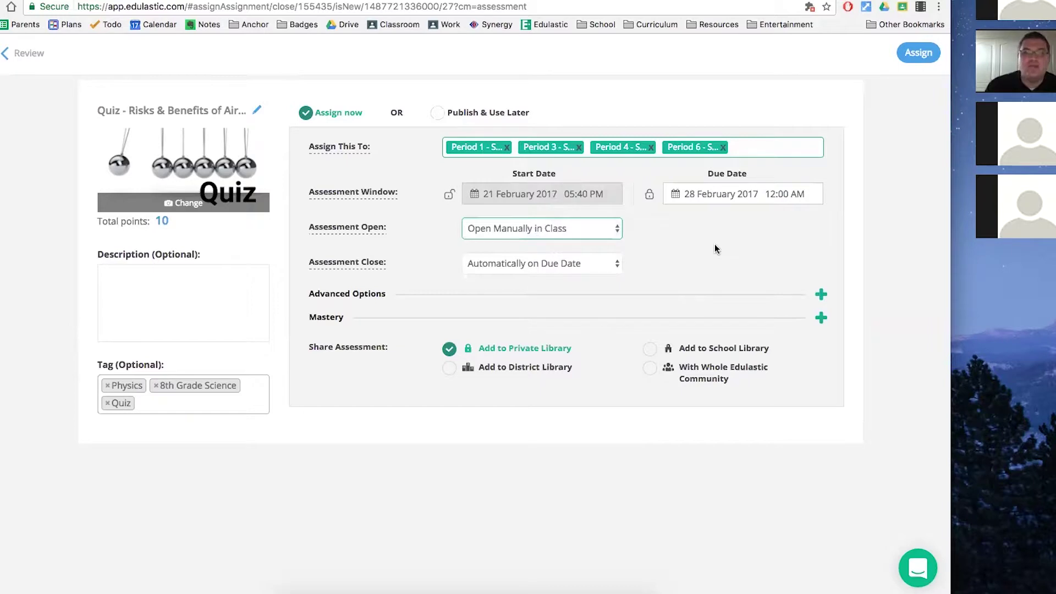
click(544, 264)
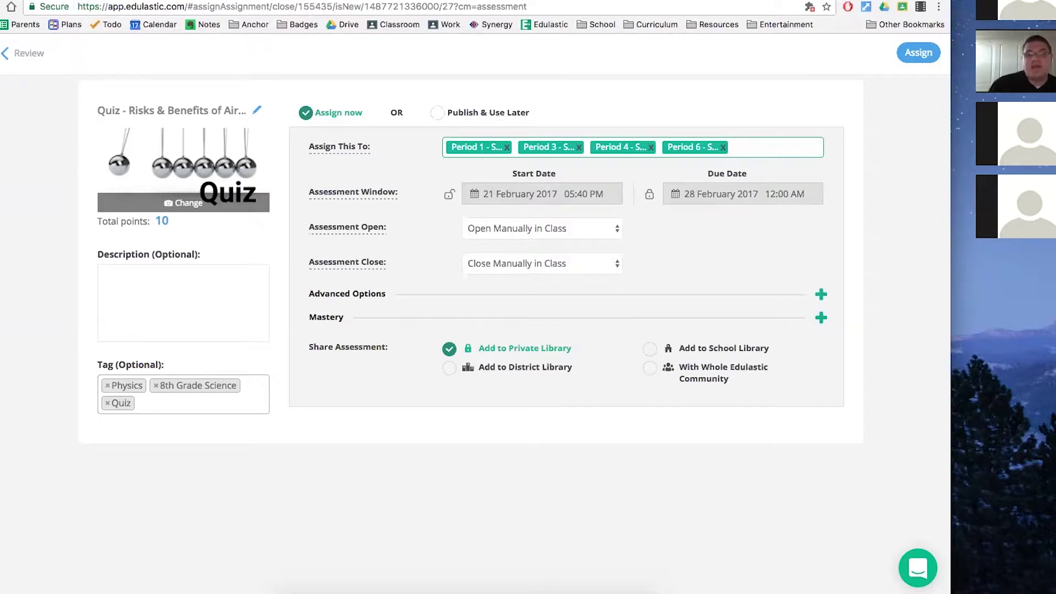
click(820, 294)
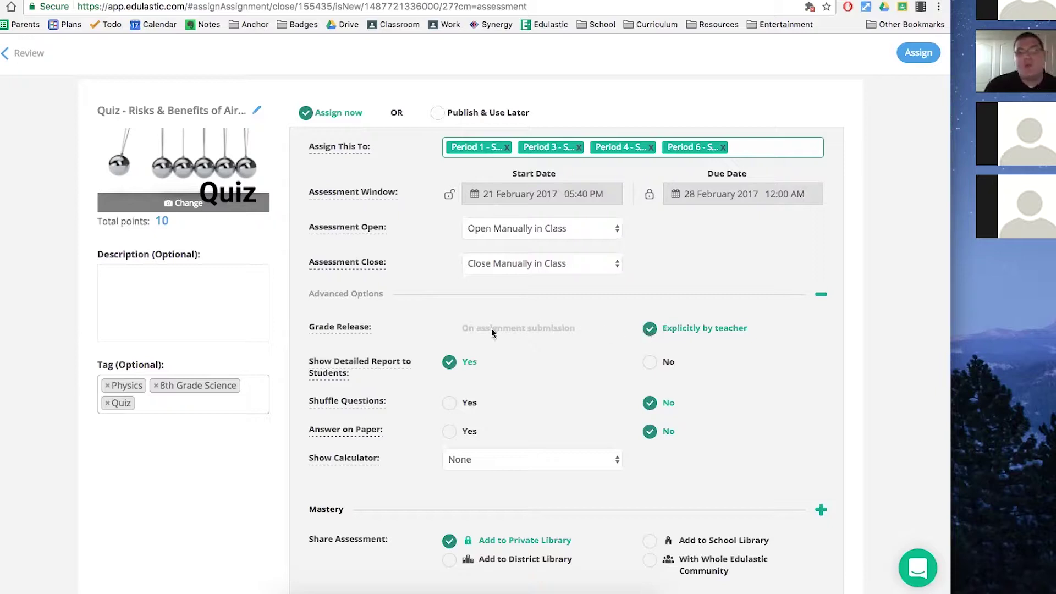
Step: Leave Shuffle Questions at No and Show Calculator at None for the airbags quiz
mouse_move(396, 366)
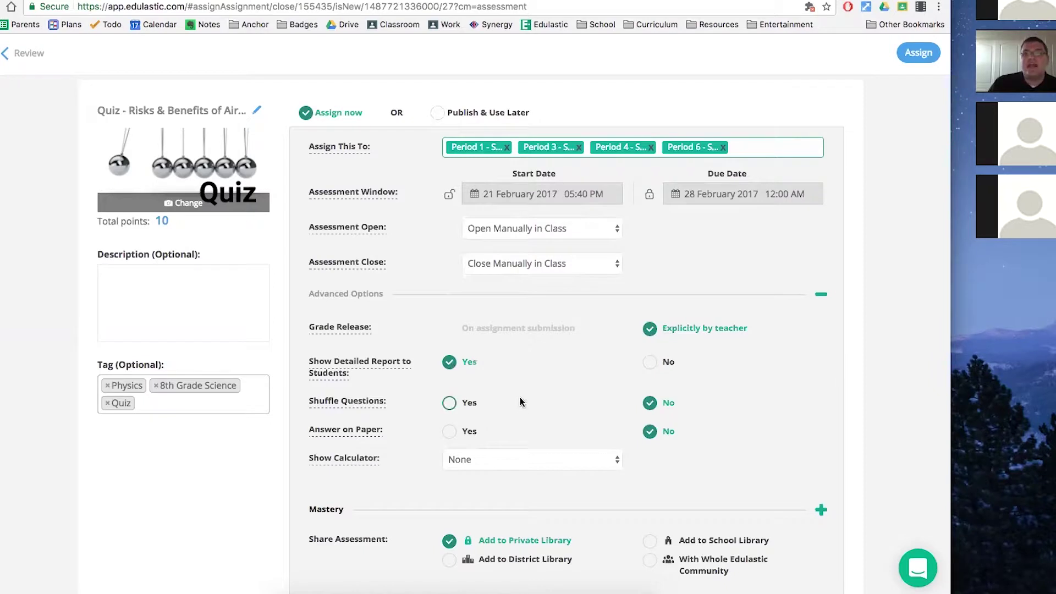
click(451, 403)
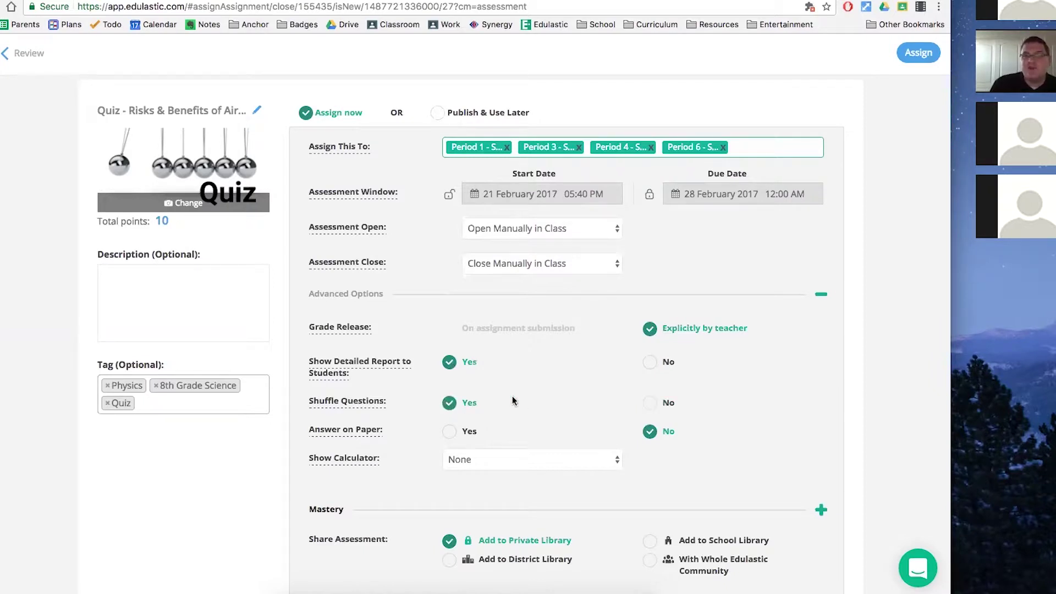
click(650, 403)
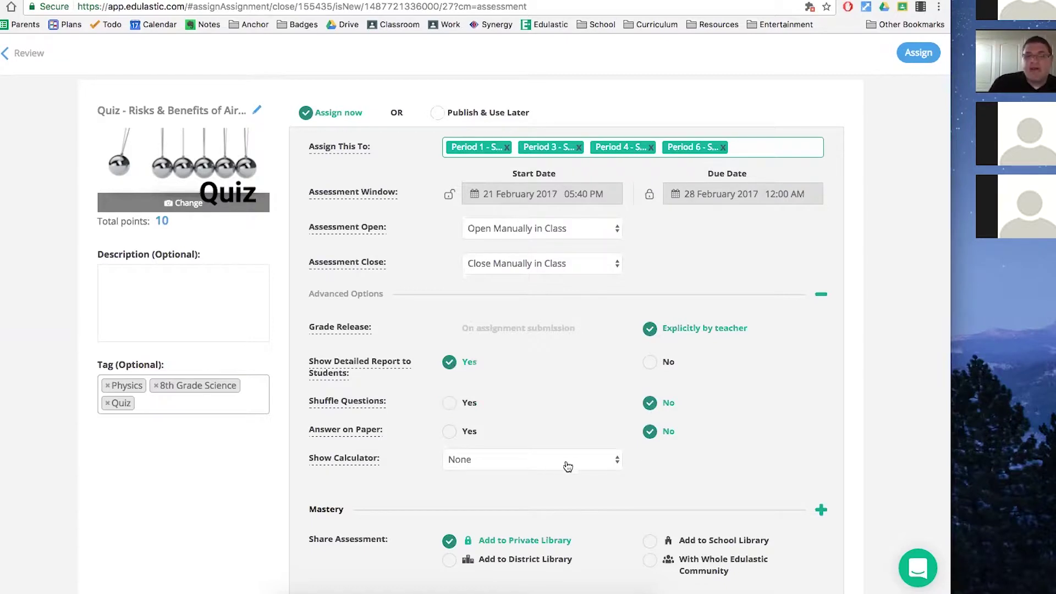
click(599, 458)
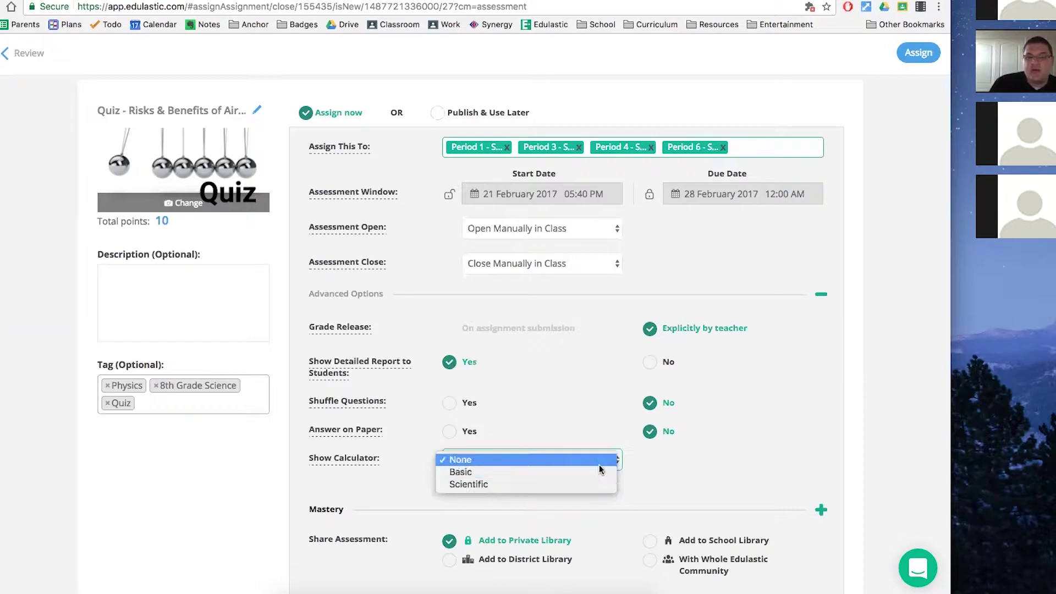
click(609, 461)
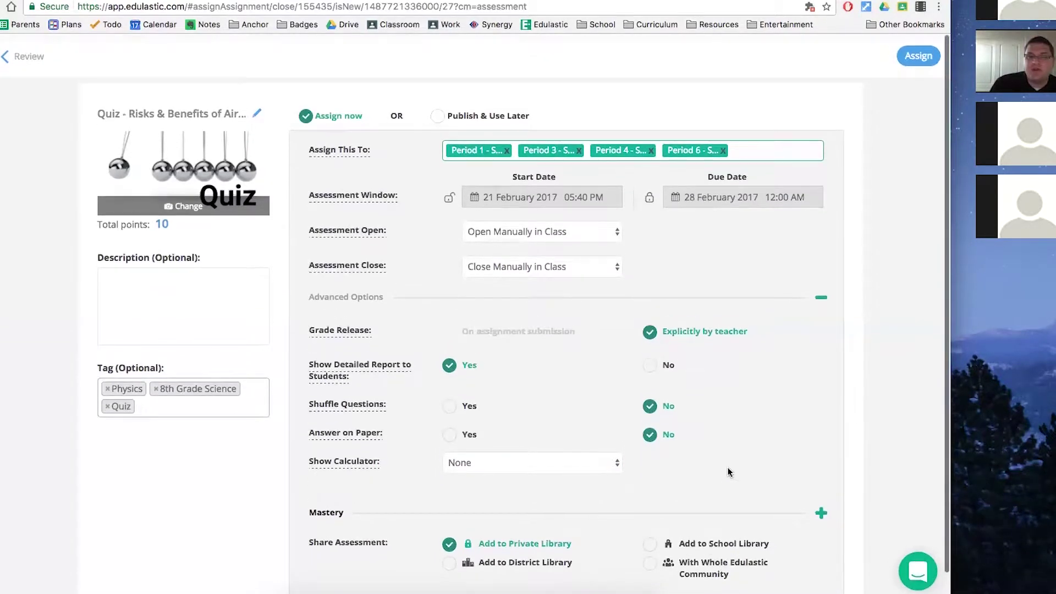
scroll(728, 472, down, 1)
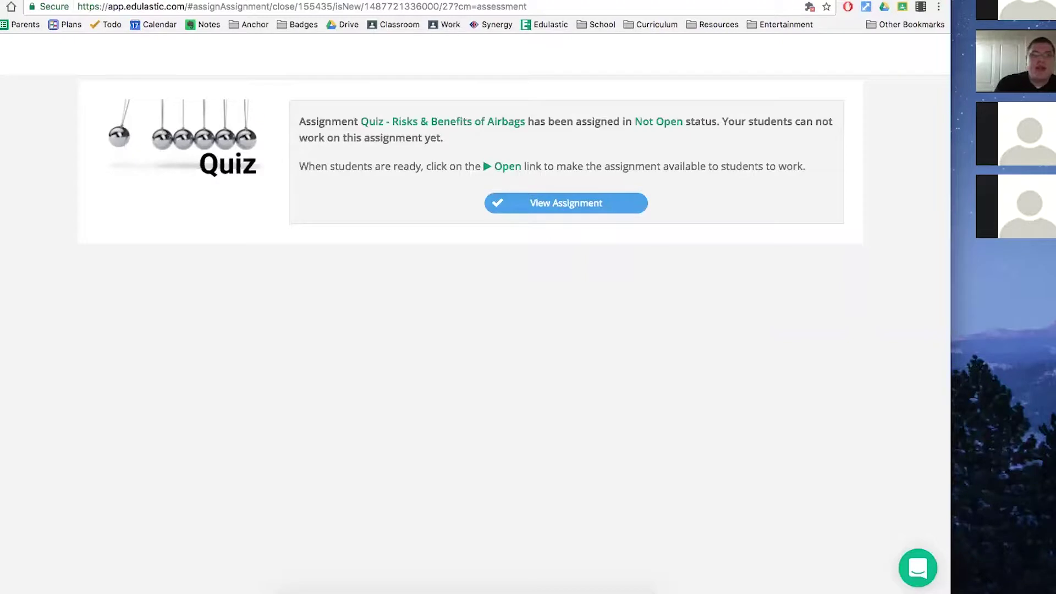
Step: Go to the assignments list and open the Airbags quiz to students
click(566, 207)
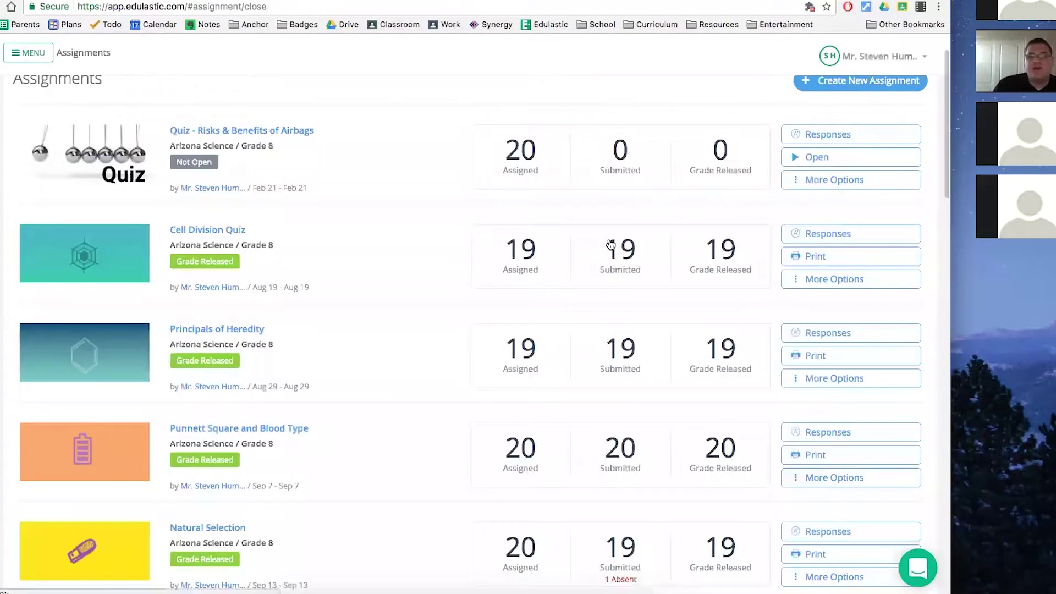
scroll(609, 245, up, 2)
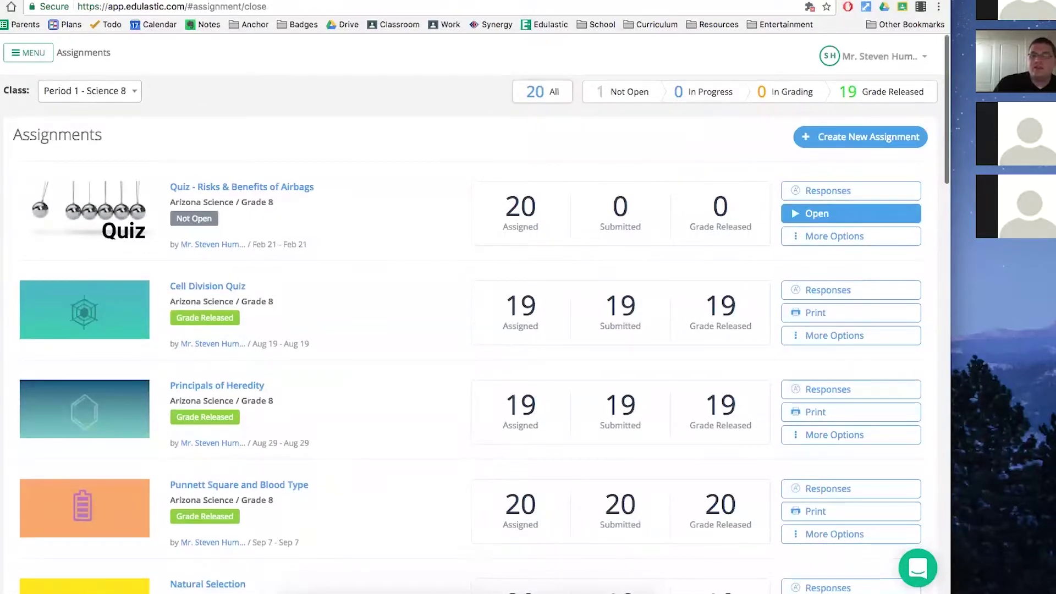
click(850, 213)
scroll(618, 206, down, 2)
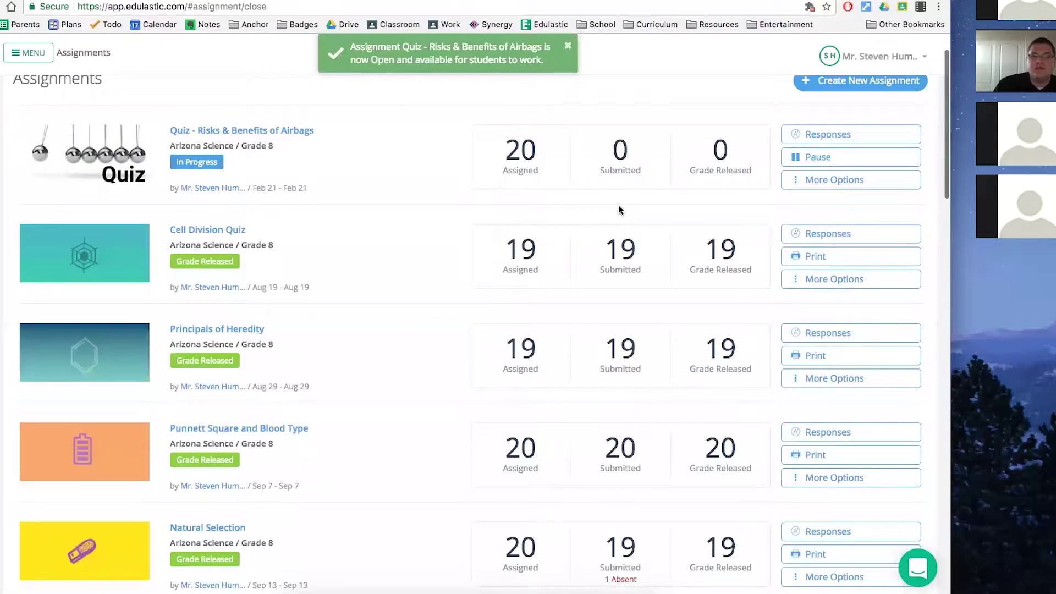
Step: Check the Airbags quiz's extra actions, then filter assignments to Grade Released
click(851, 179)
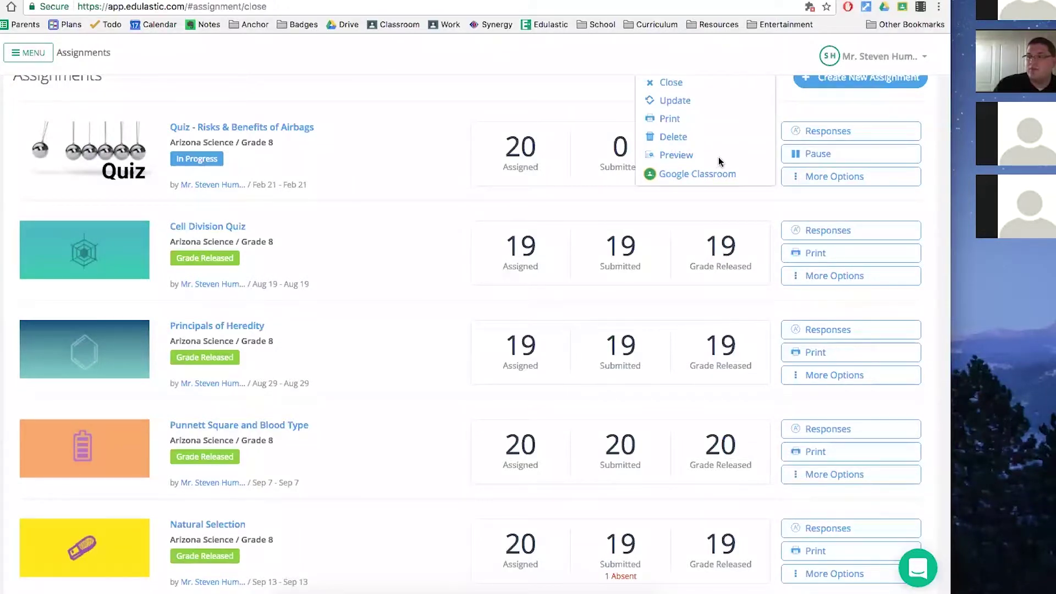
scroll(718, 157, up, 2)
click(754, 263)
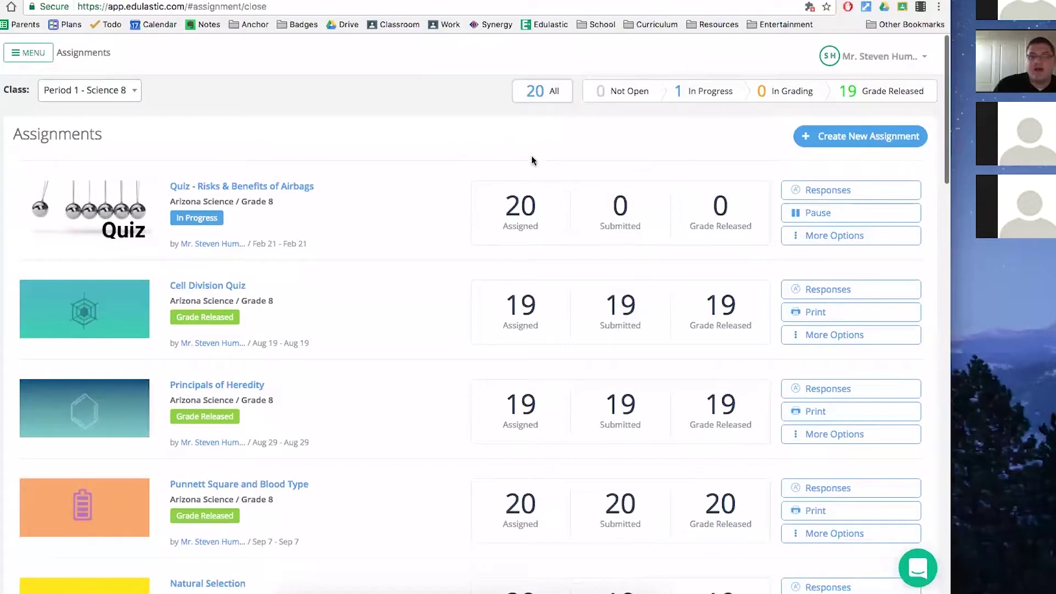
click(882, 91)
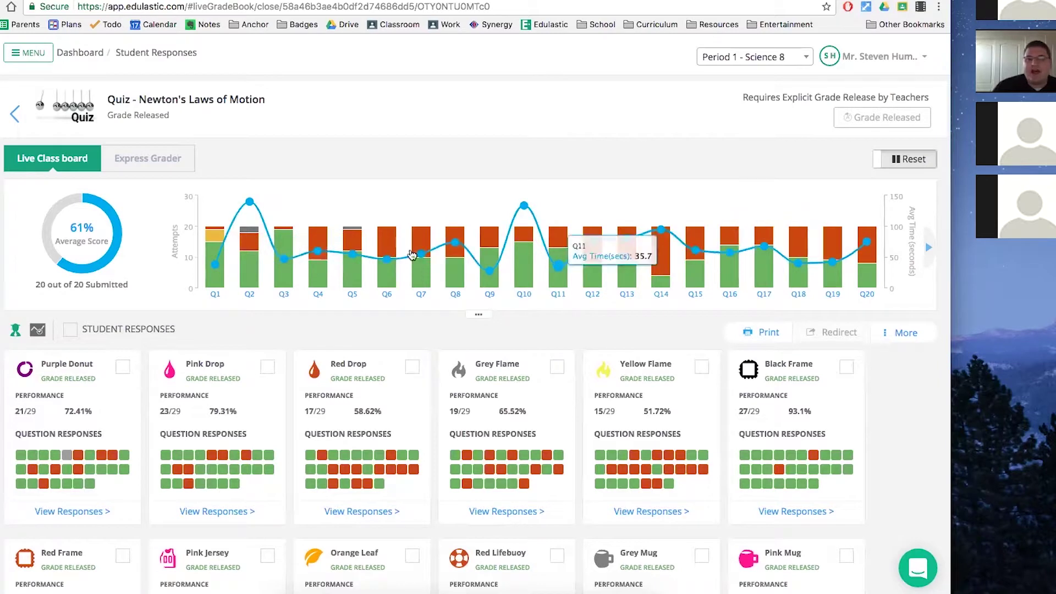
mouse_move(240, 222)
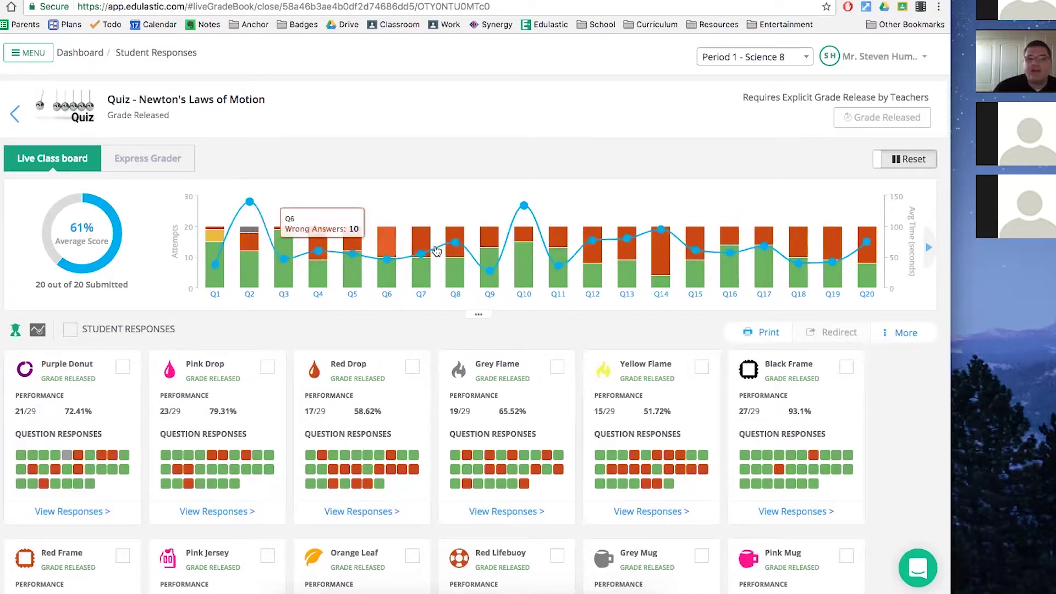
mouse_move(535, 216)
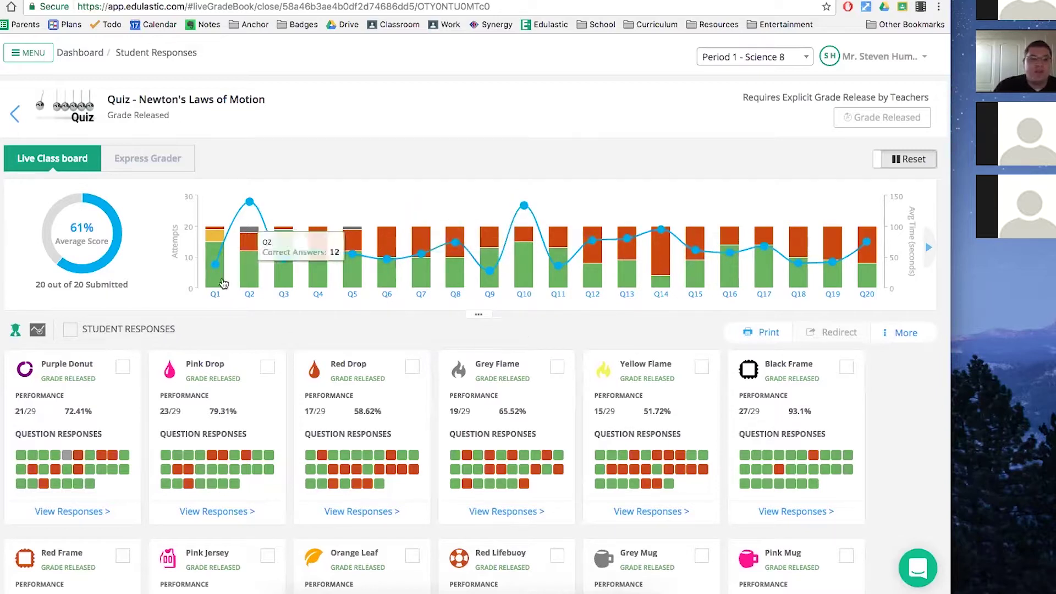
mouse_move(216, 238)
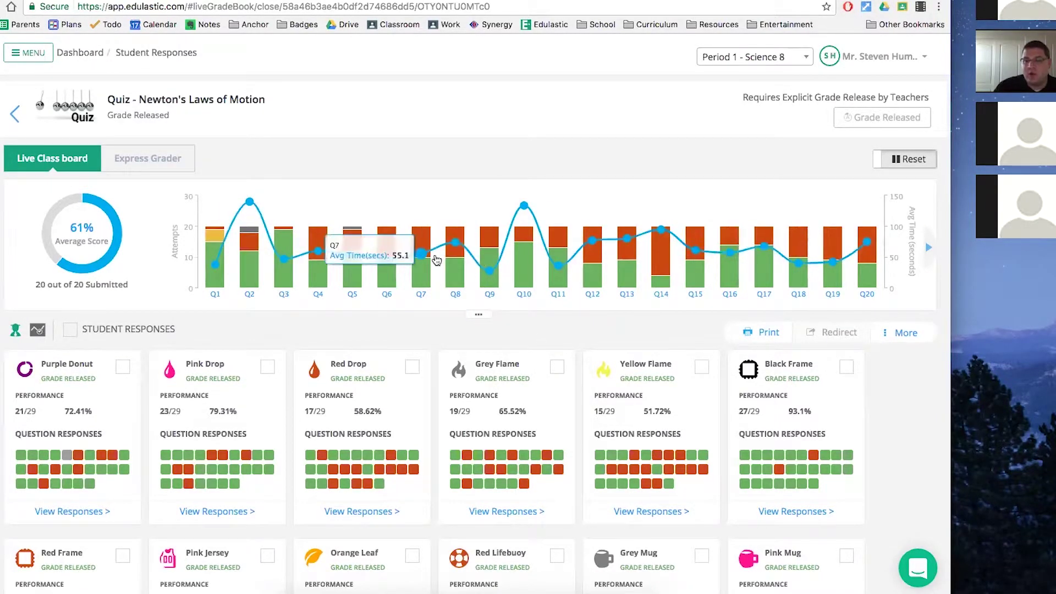
scroll(343, 398, down, 1)
scroll(341, 397, down, 4)
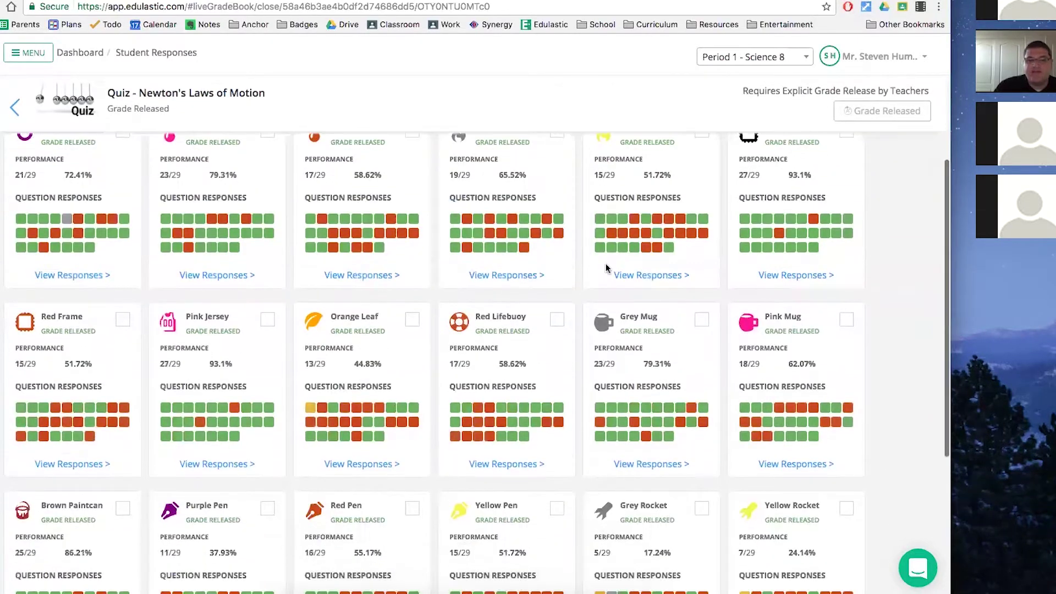
scroll(676, 259, down, 3)
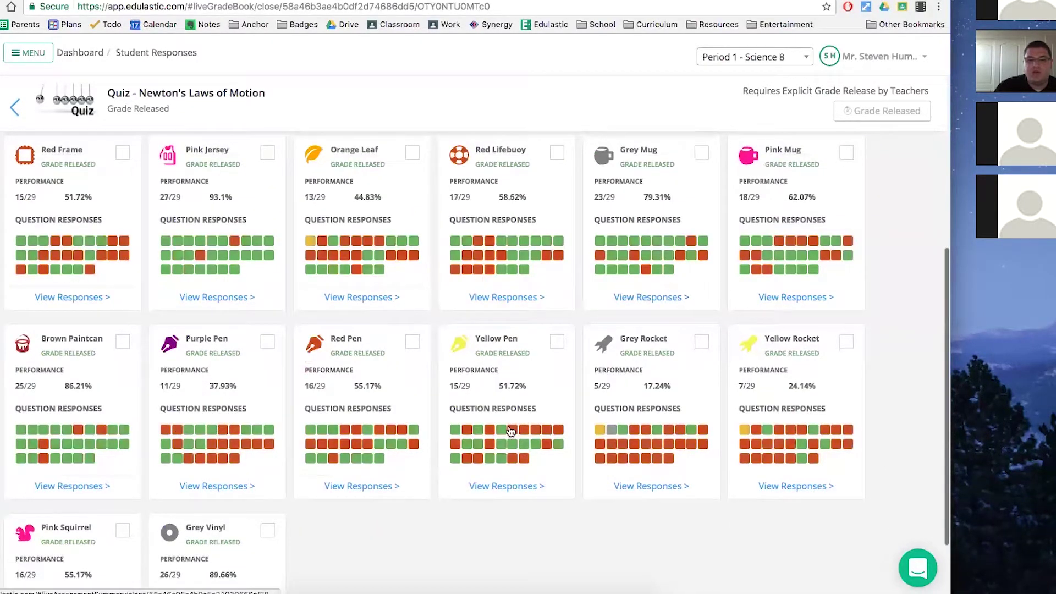
scroll(617, 396, up, 7)
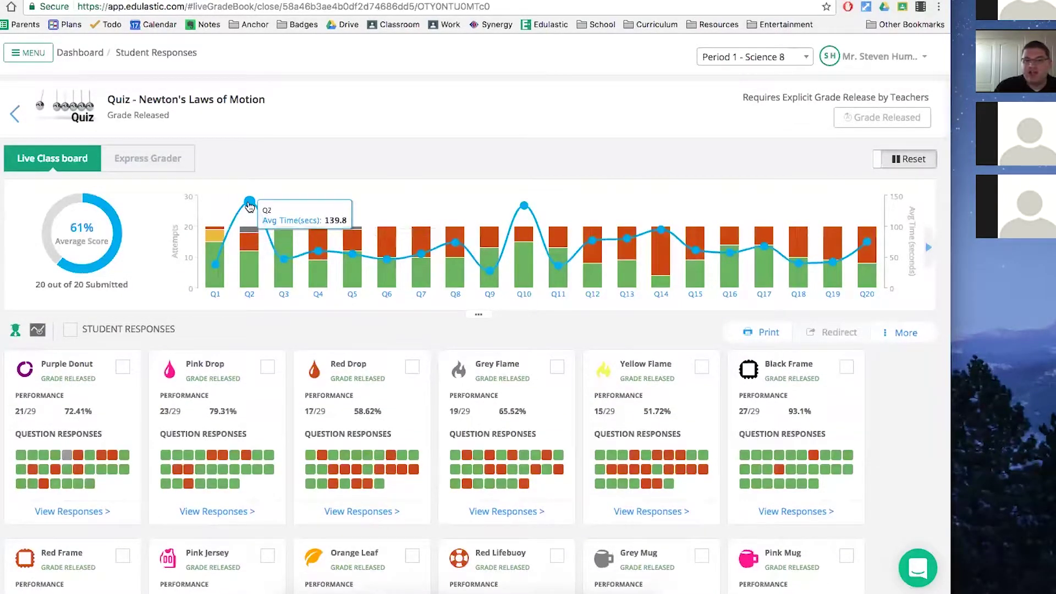
Step: Open Q2's detailed responses and view Yellow Rocket's and Red Lifebuoy's answers
click(248, 291)
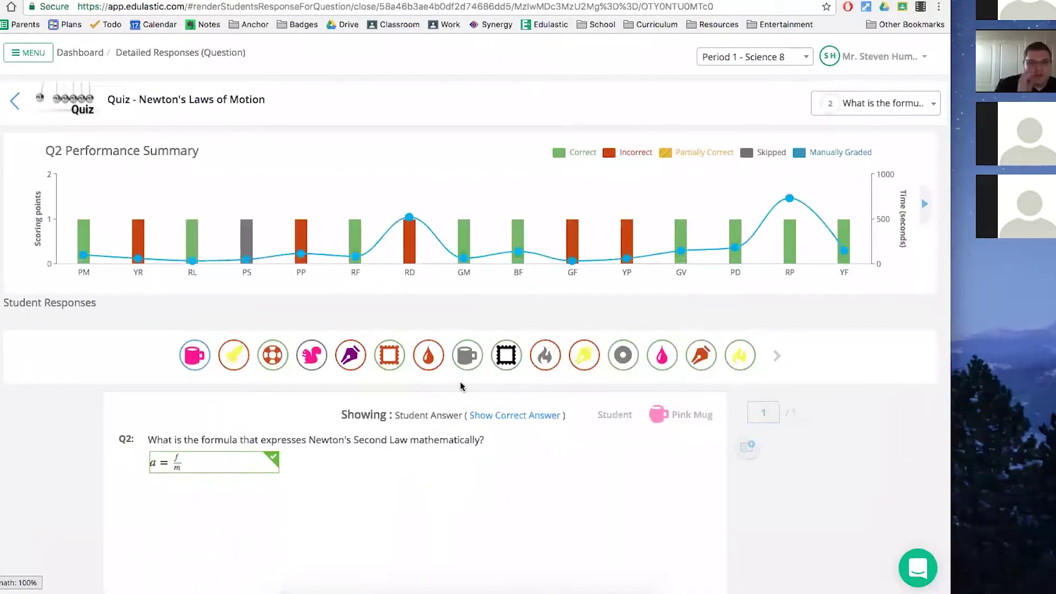
click(233, 357)
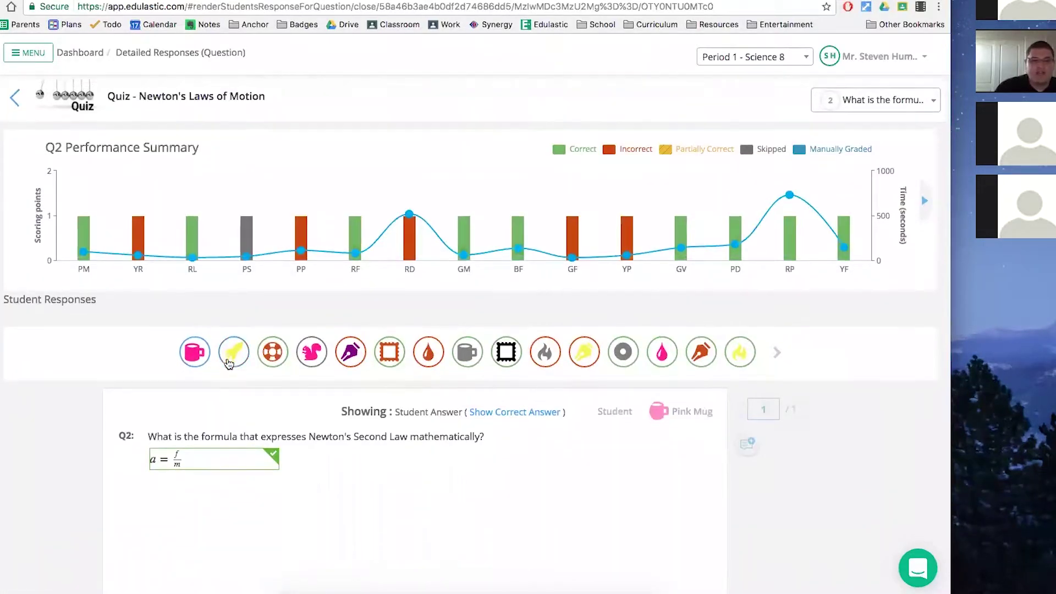
click(265, 139)
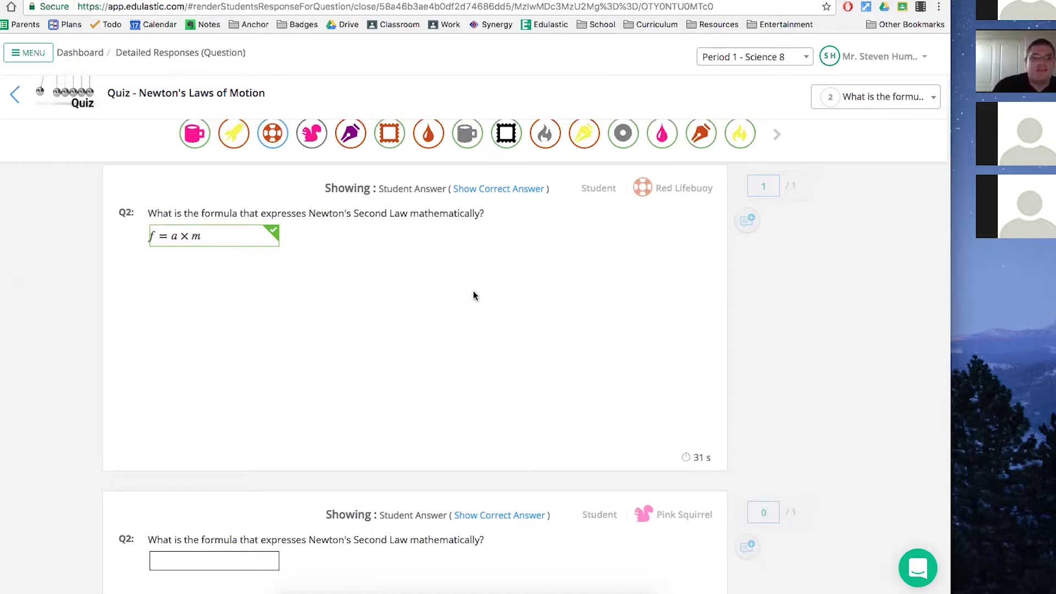
scroll(474, 295, up, 15)
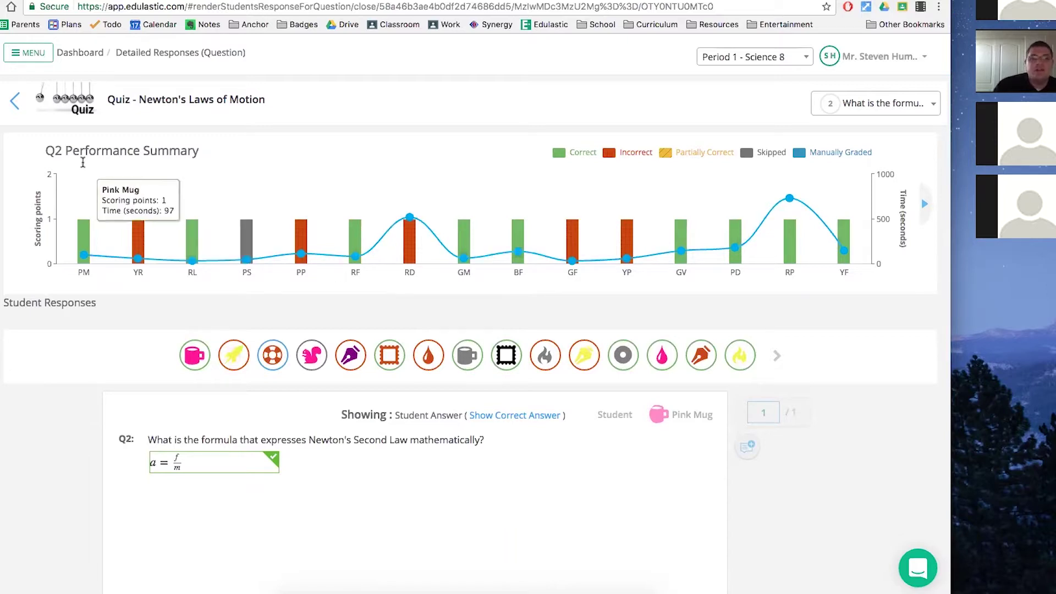
Step: Page to the next five students, view Purple Donut's Q2 answer, then return to the first group
mouse_move(172, 234)
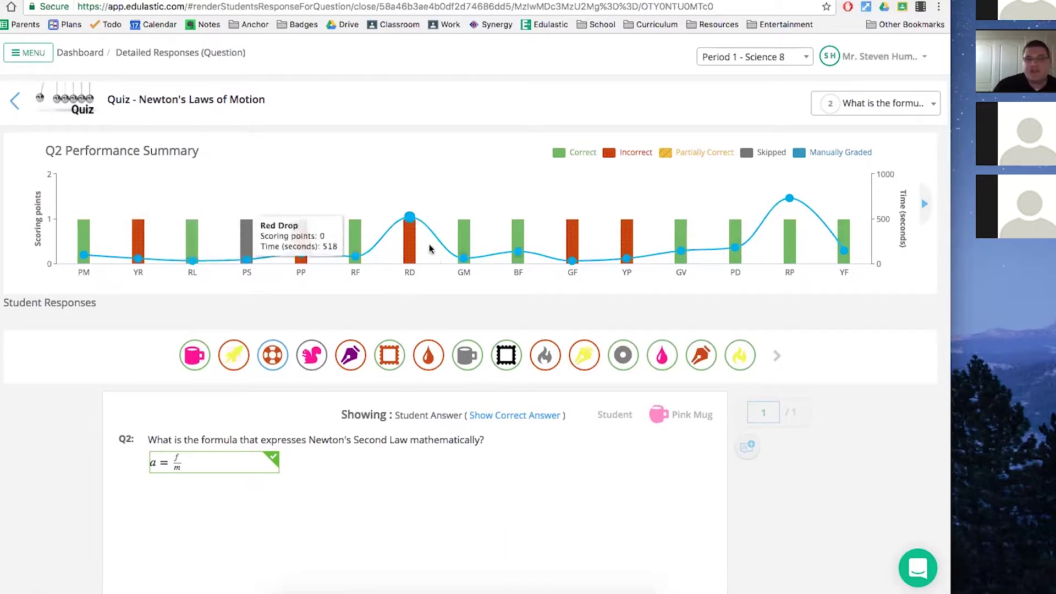
mouse_move(789, 220)
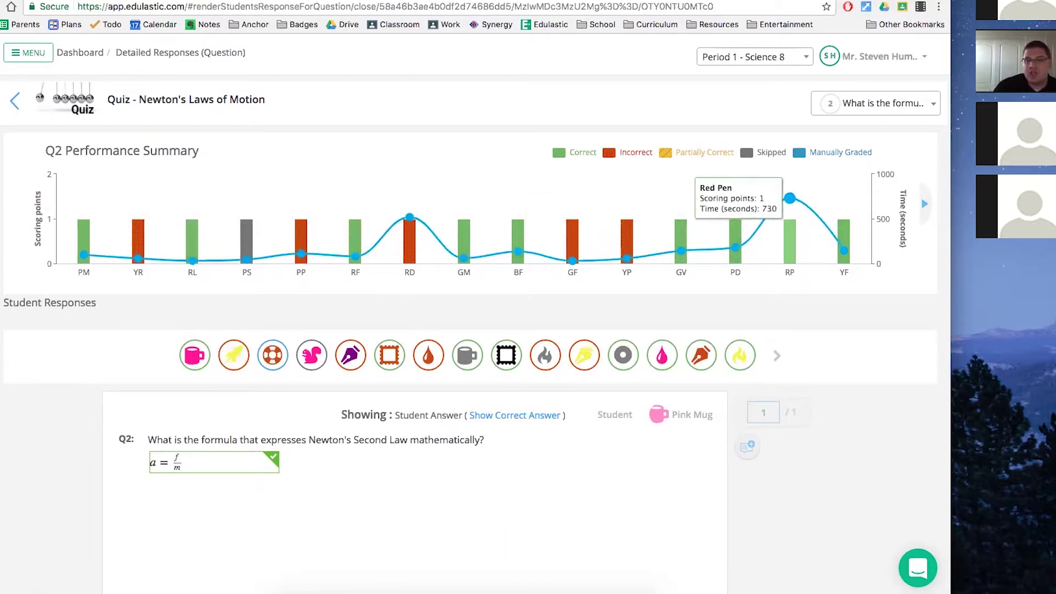
mouse_move(843, 237)
click(925, 204)
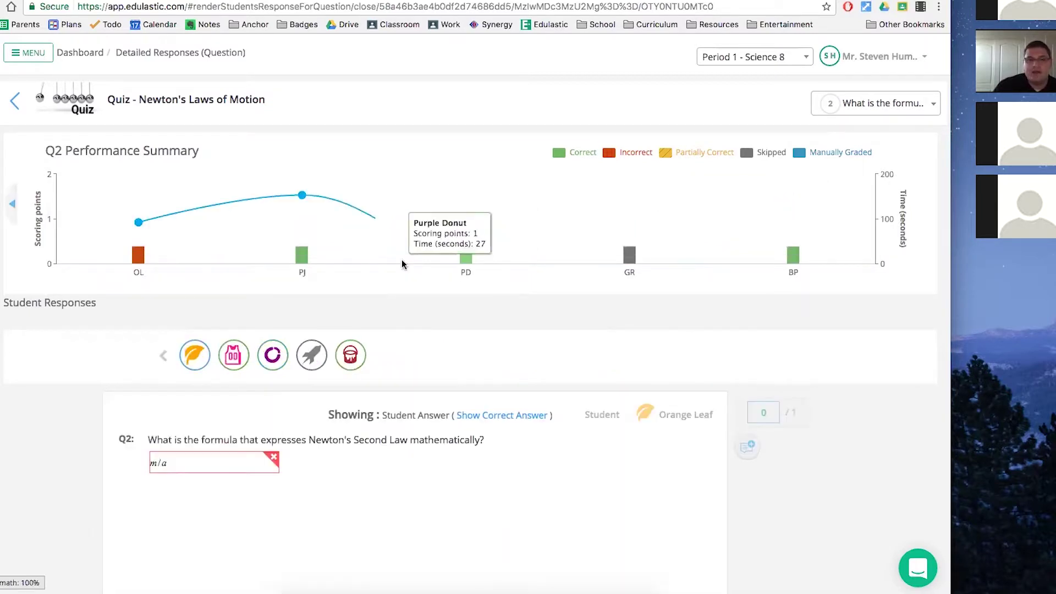
scroll(198, 376, down, 3)
scroll(198, 376, down, 1)
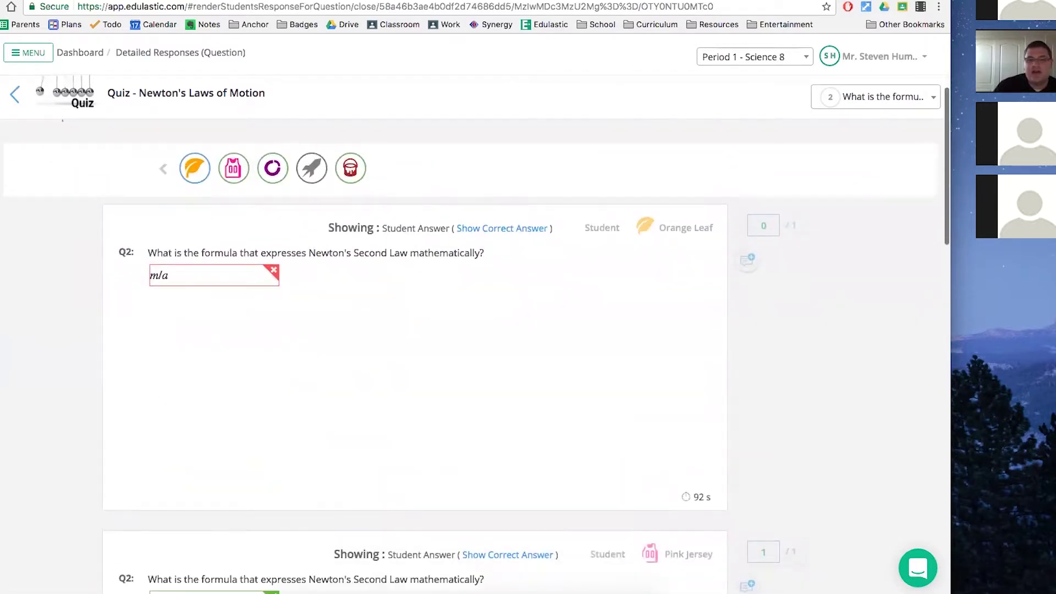
scroll(648, 467, down, 3)
scroll(704, 462, down, 3)
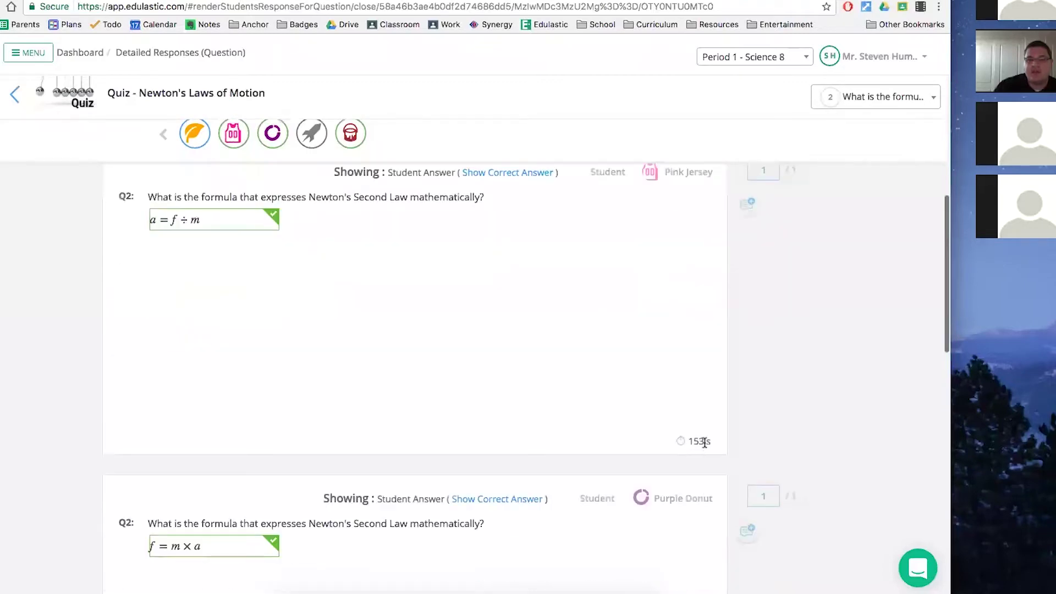
scroll(438, 407, up, 9)
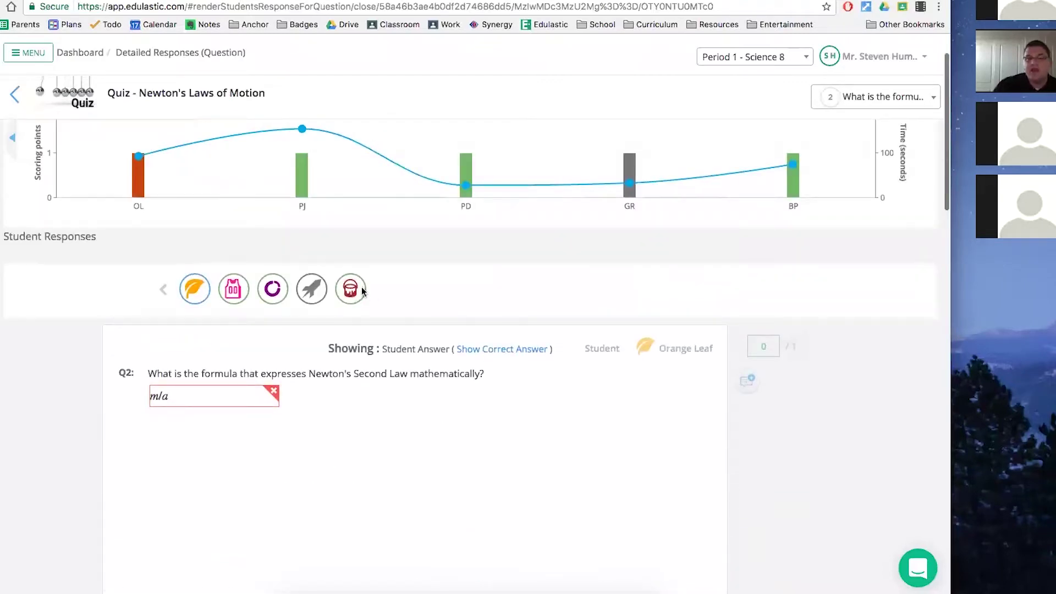
click(311, 297)
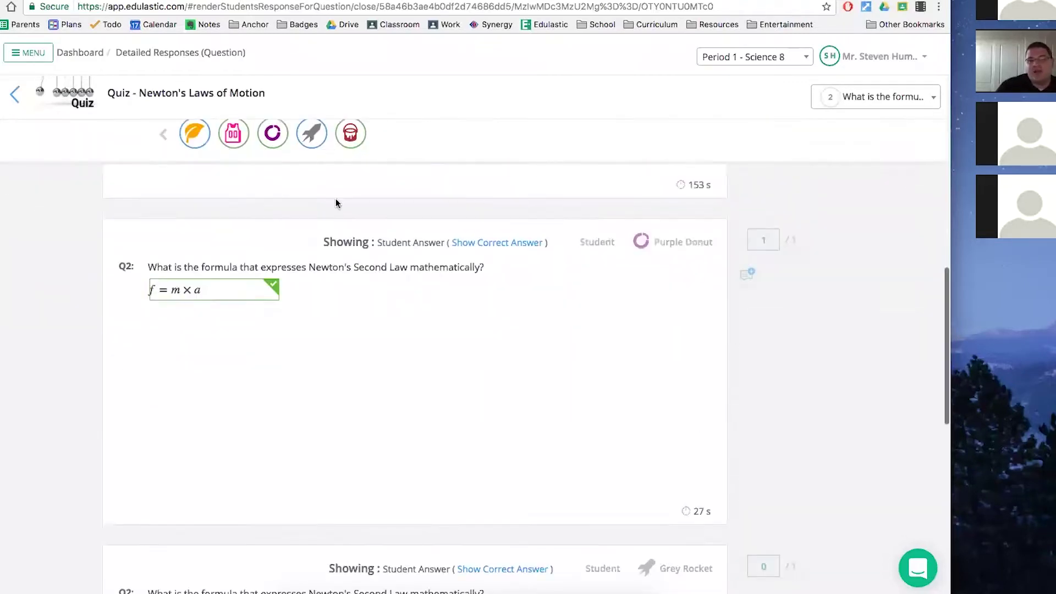
click(275, 142)
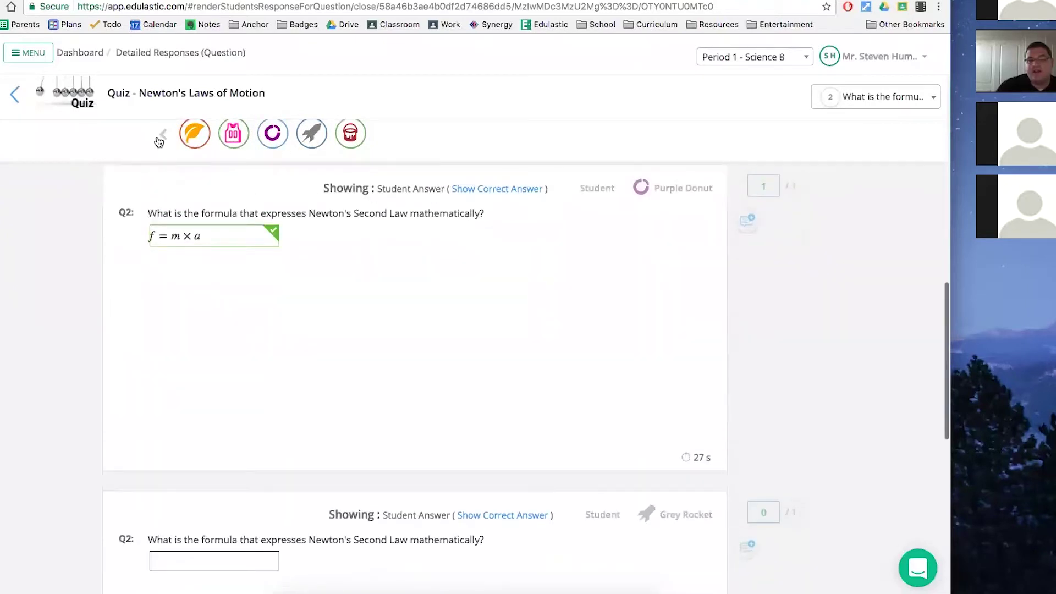
click(164, 134)
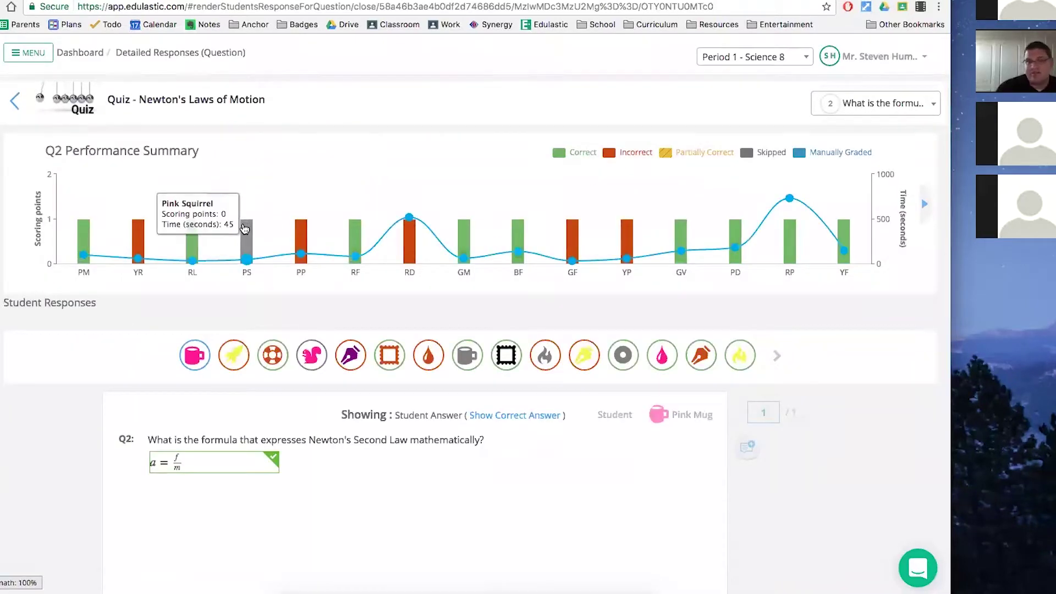
Step: Return to the Student Responses board and look over Q14's detailed responses
click(15, 100)
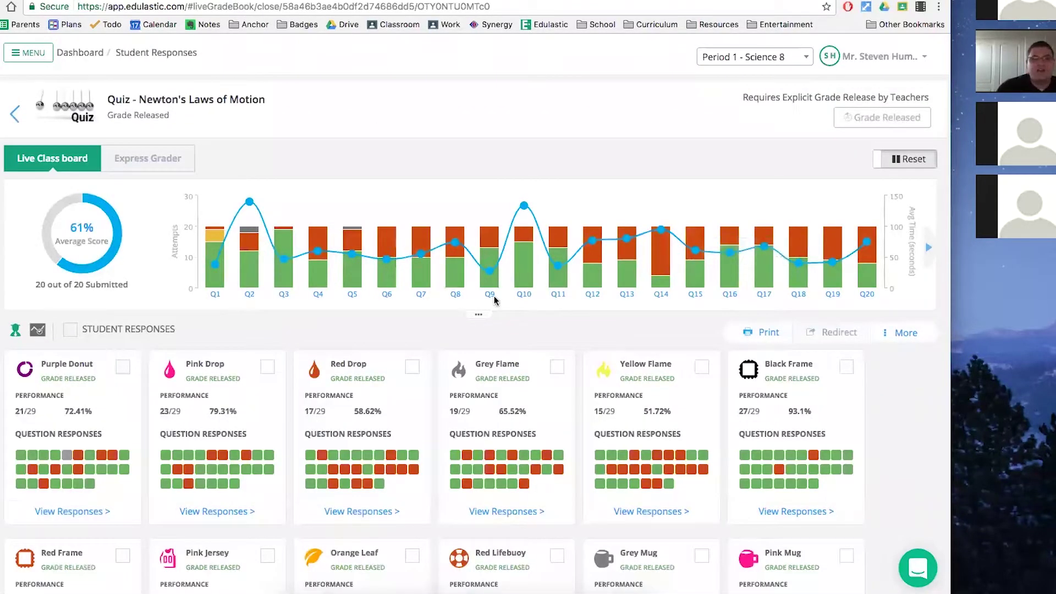
click(664, 301)
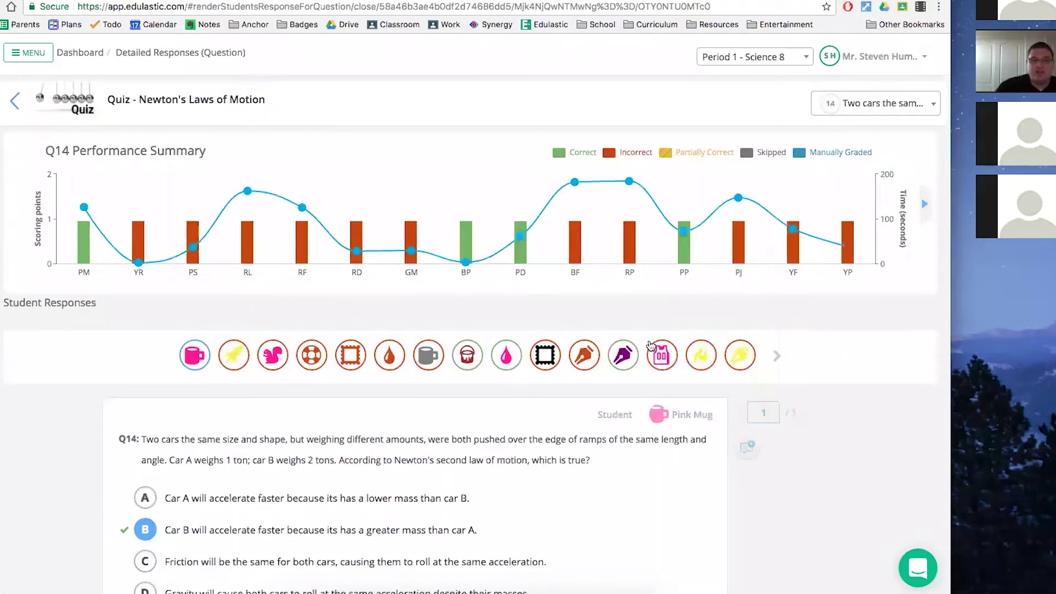
scroll(437, 408, down, 3)
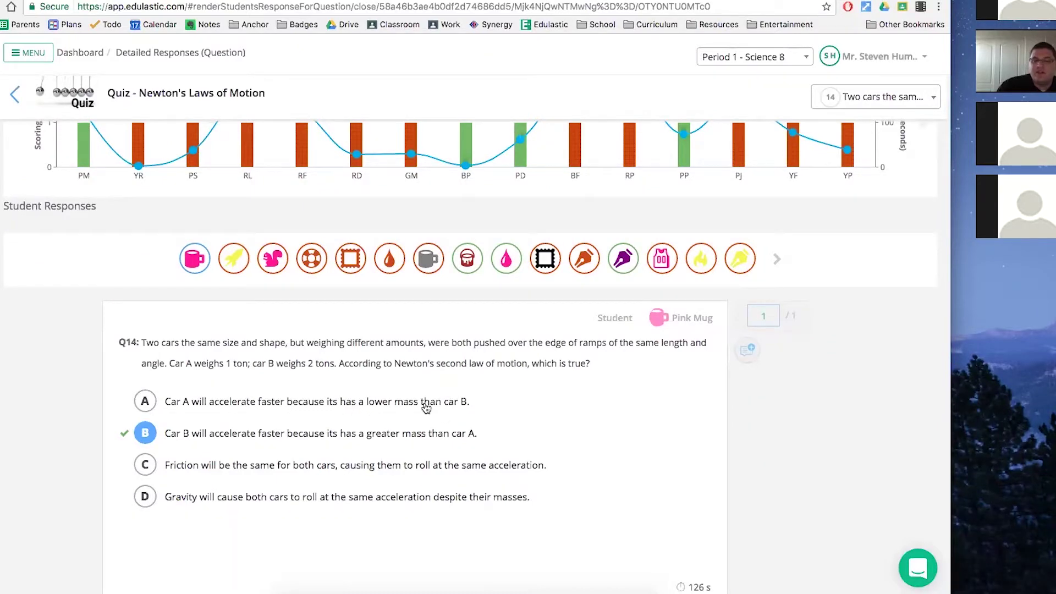
scroll(421, 404, up, 3)
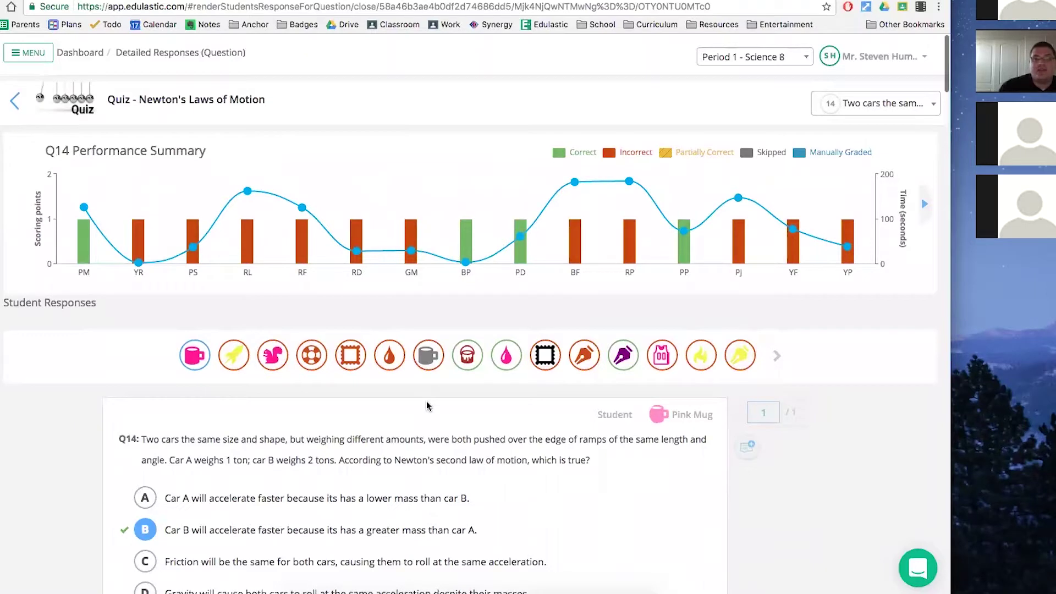
scroll(435, 404, down, 4)
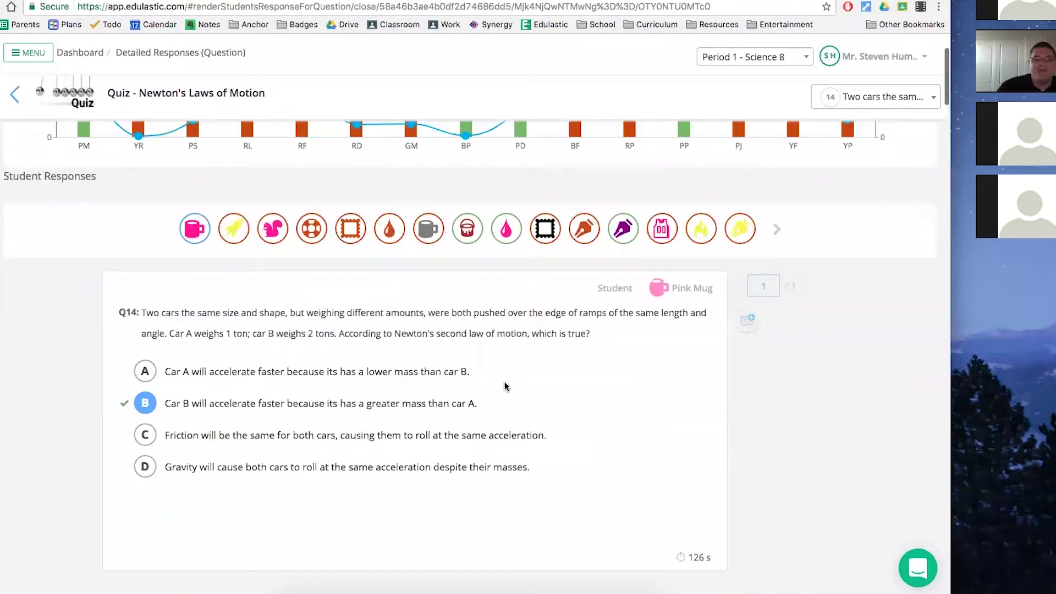
scroll(430, 381, up, 4)
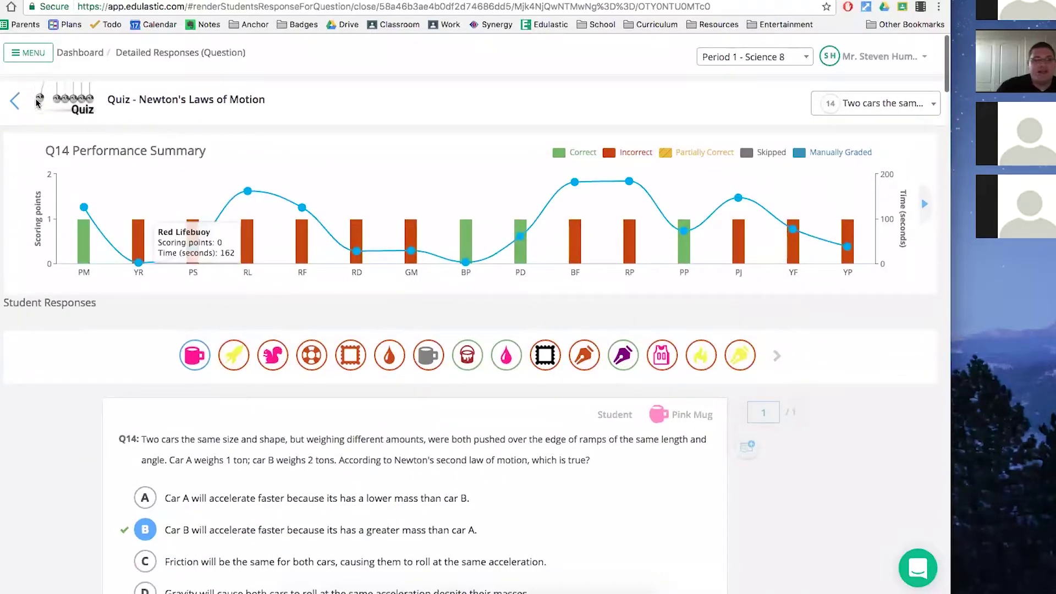
click(15, 101)
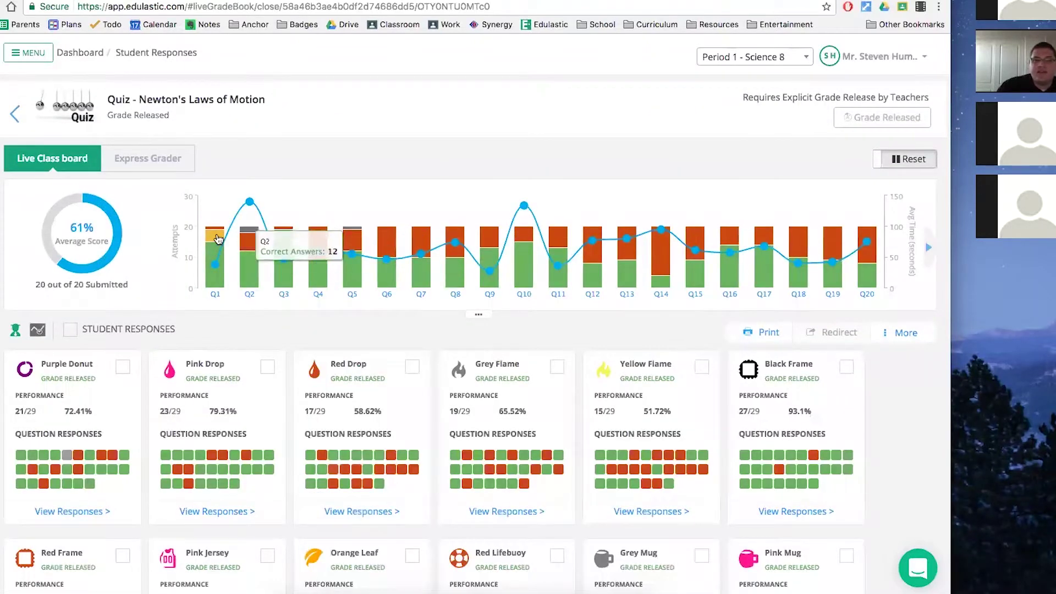
Step: Review Q1's detailed responses, including Yellow Rocket's answer, then return to the board
click(217, 236)
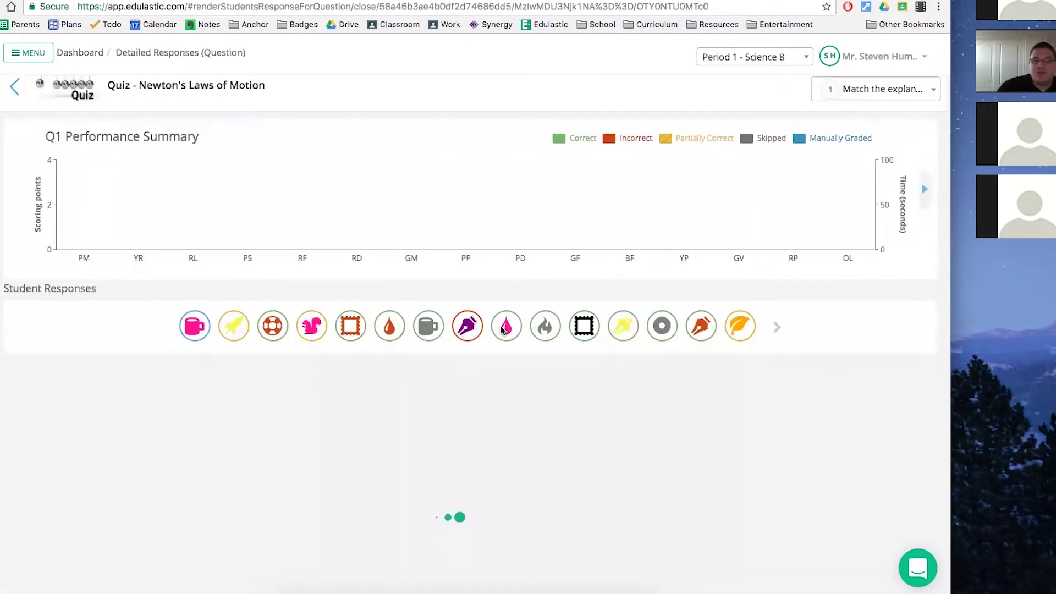
scroll(356, 367, down, 1)
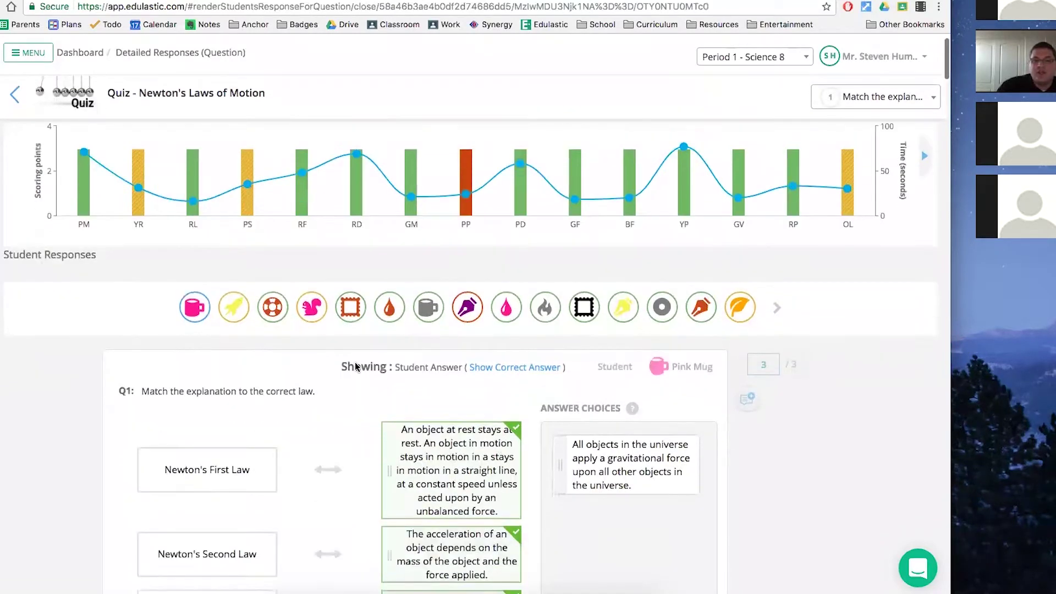
scroll(355, 365, down, 4)
key(Right)
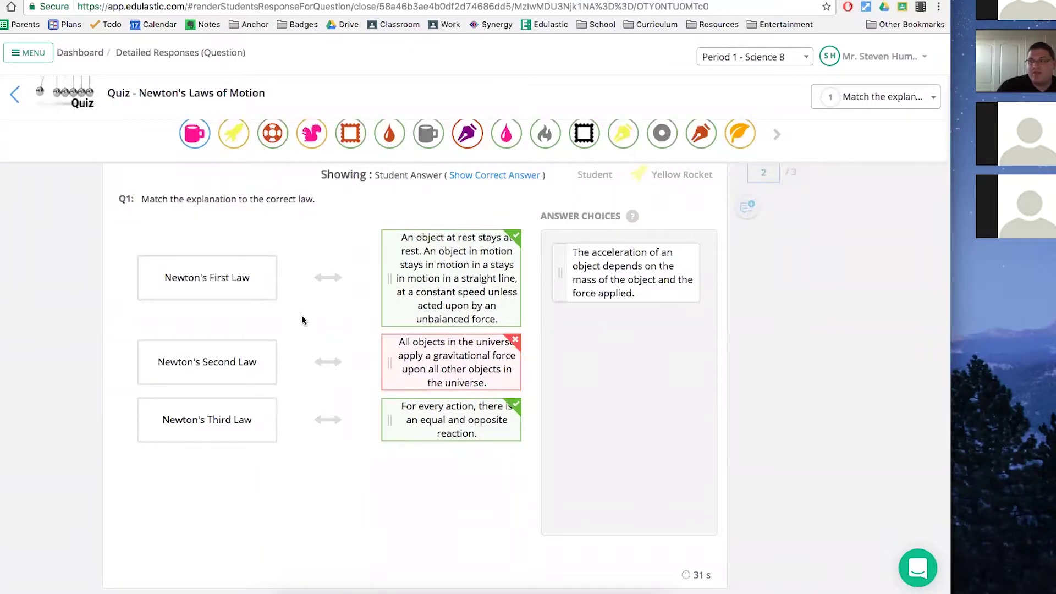
scroll(321, 319, up, 5)
key(Left)
mouse_move(54, 238)
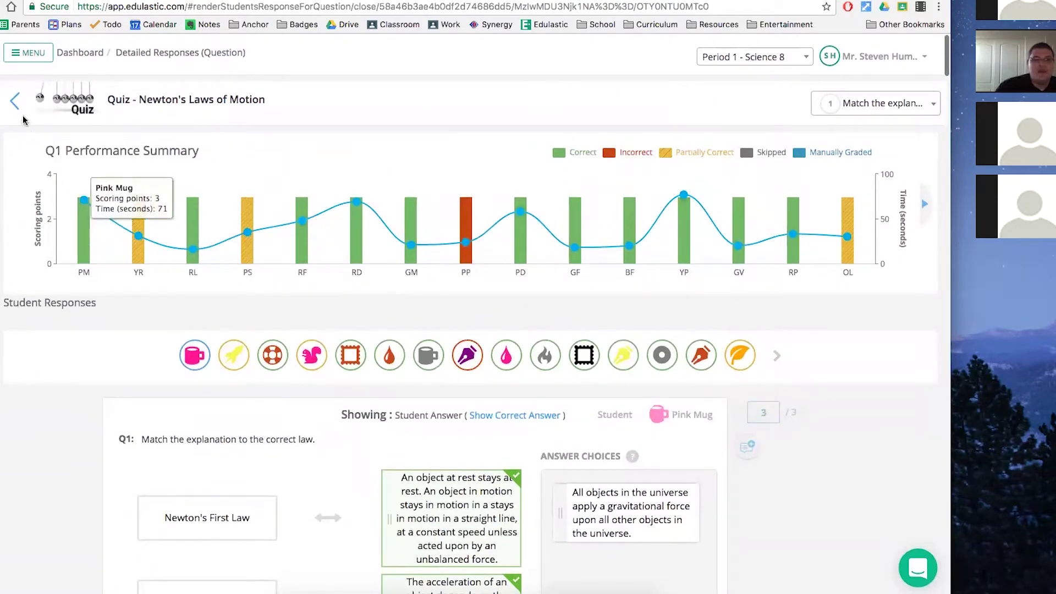
click(15, 100)
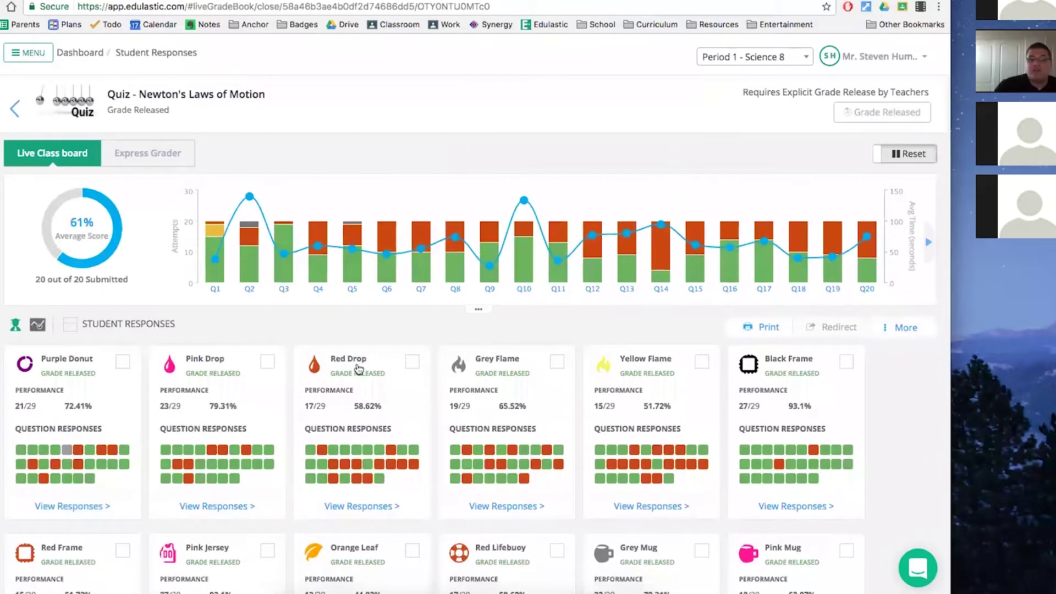
scroll(408, 374, down, 2)
scroll(408, 377, down, 5)
scroll(407, 379, up, 2)
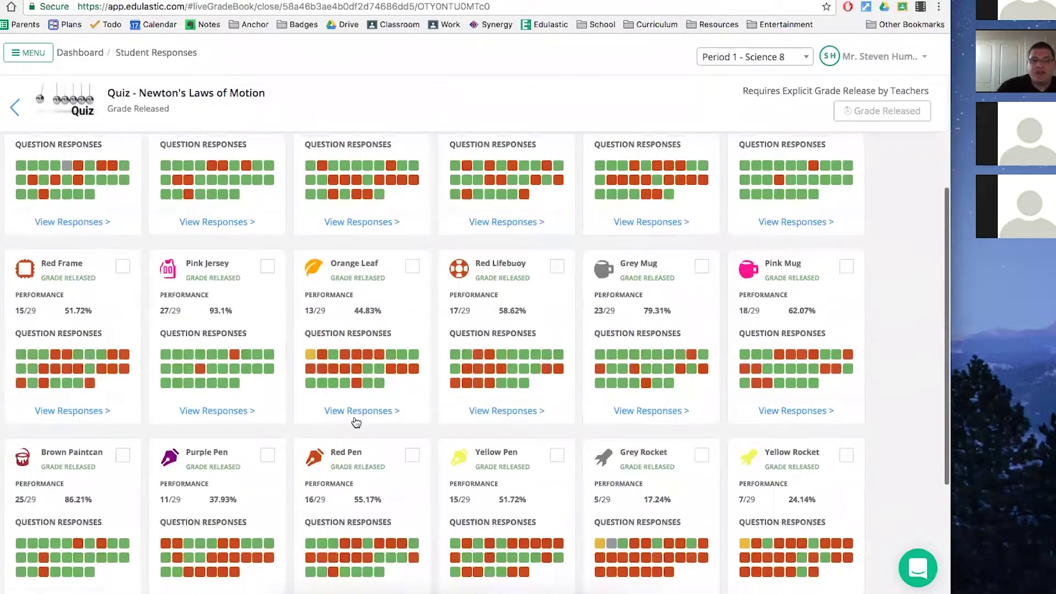
click(376, 420)
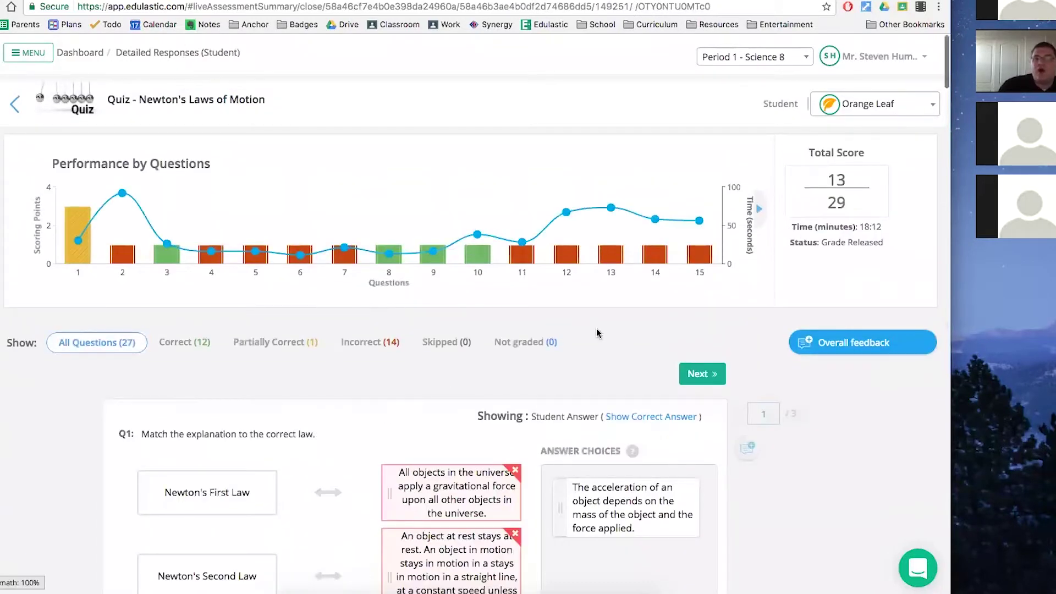
click(126, 258)
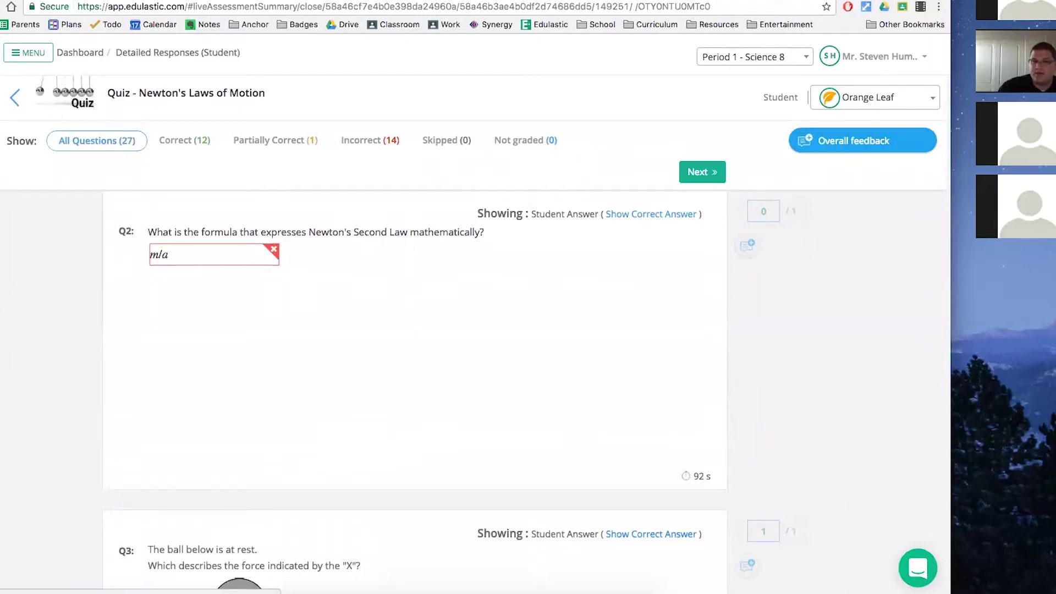
scroll(354, 445, down, 7)
scroll(354, 445, up, 10)
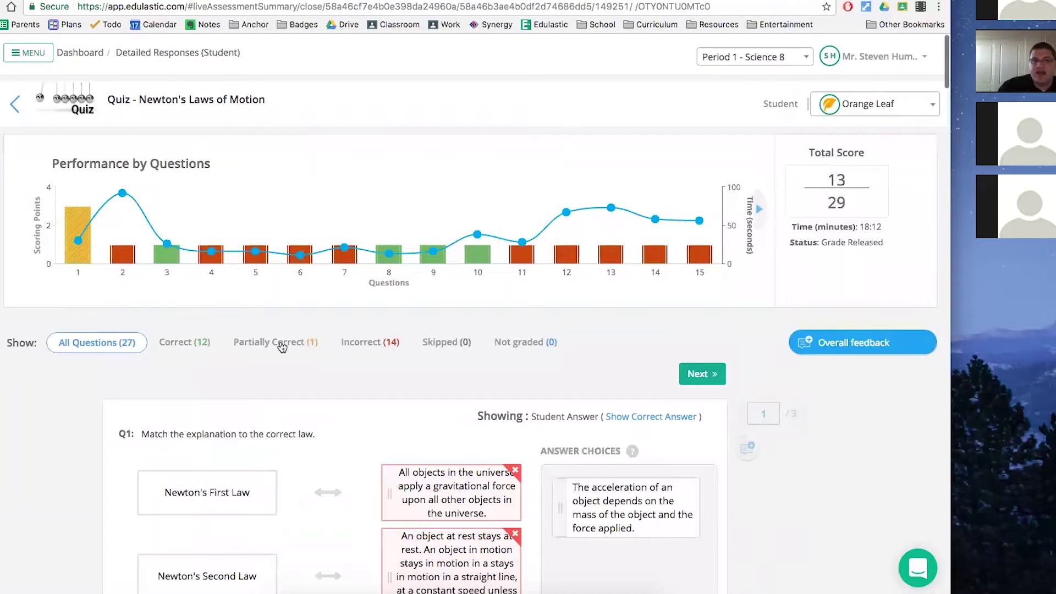
click(376, 346)
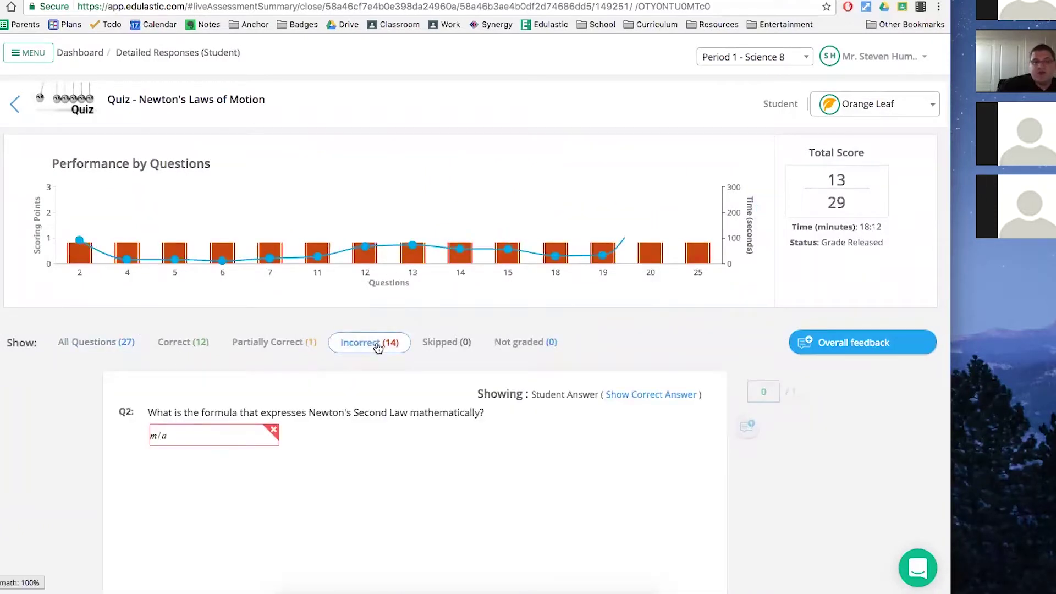
scroll(403, 406, down, 10)
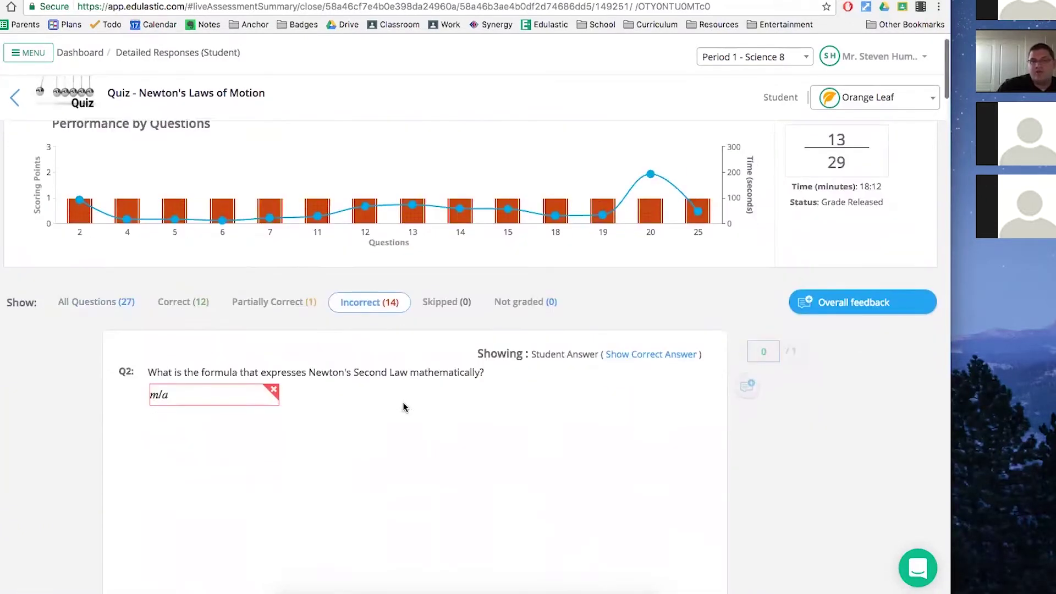
scroll(403, 407, up, 10)
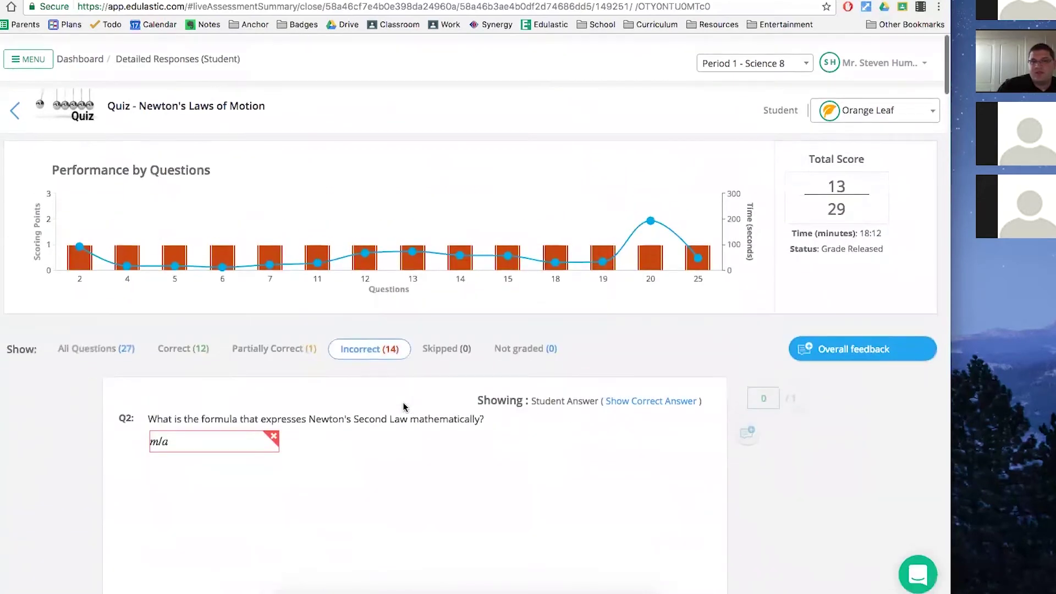
key(alt+Left)
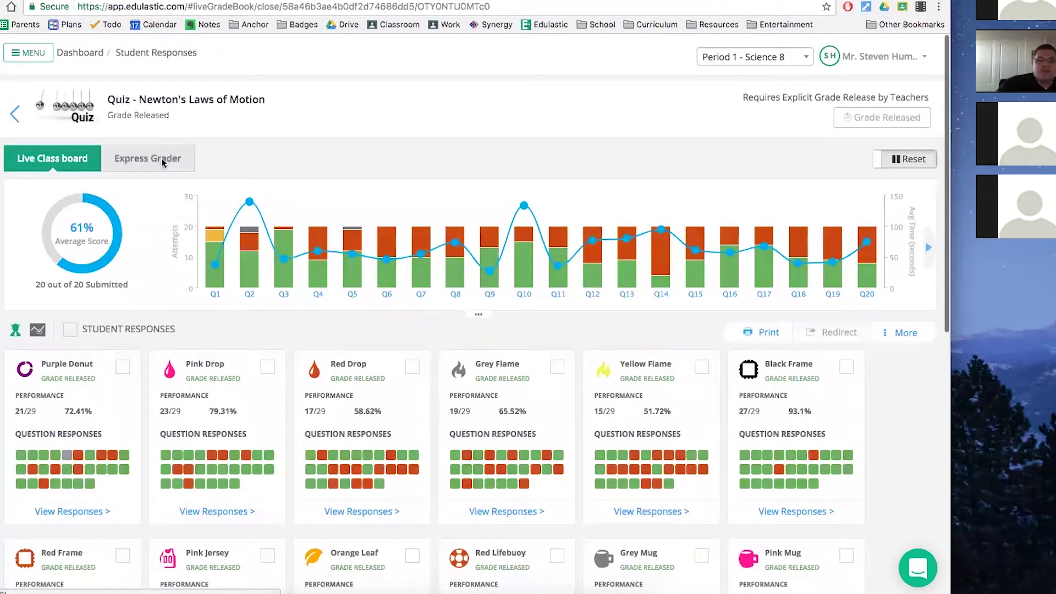
Step: Switch to Express Grader and scroll through every student's answers and per-question class percentages
click(149, 165)
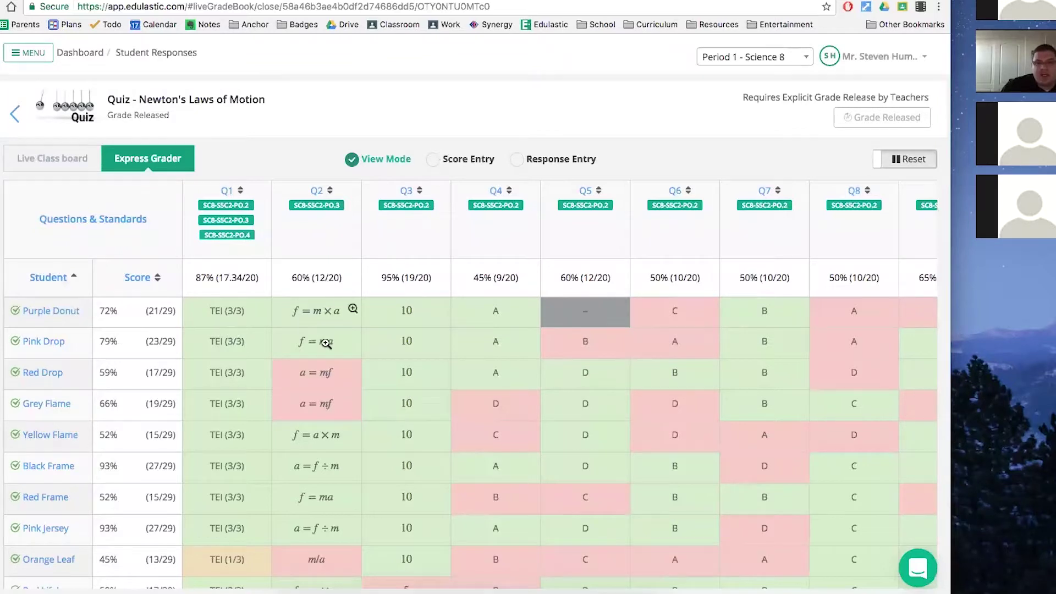
scroll(325, 360, down, 2)
scroll(325, 360, down, 2)
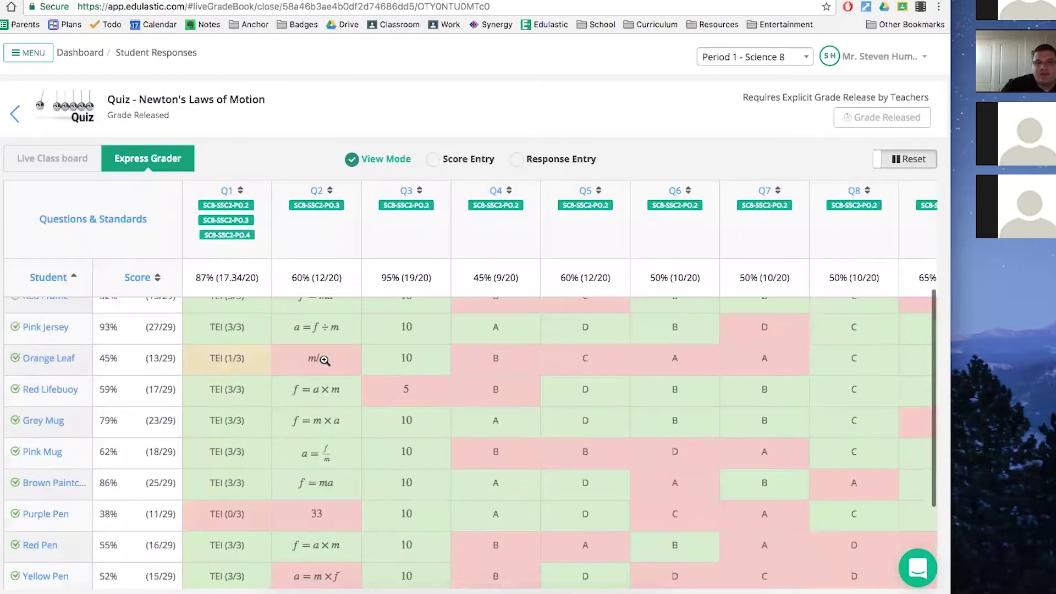
scroll(341, 352, down, 2)
scroll(236, 336, up, 4)
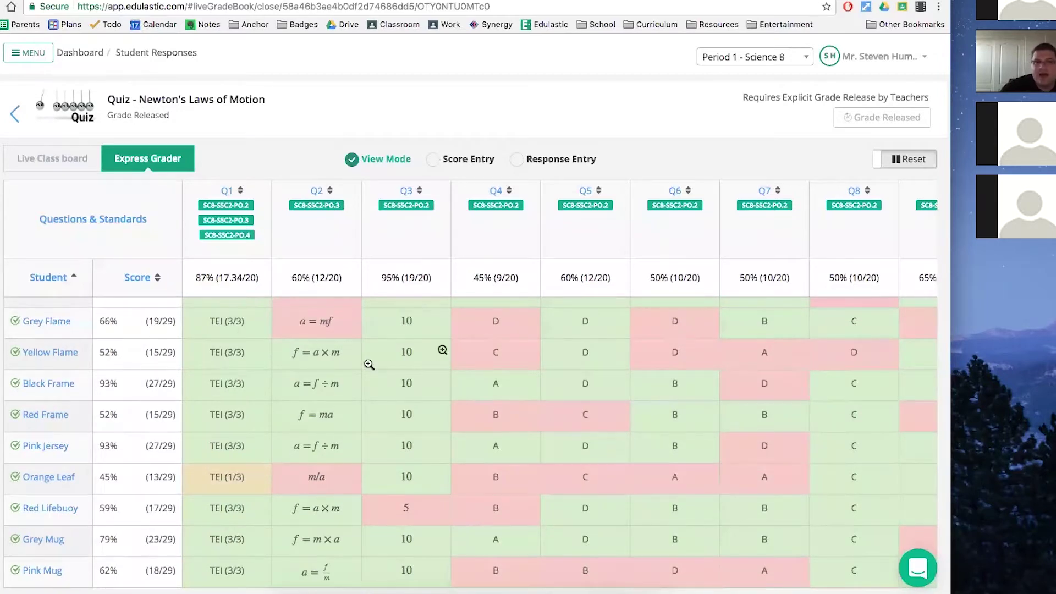
scroll(443, 352, up, 3)
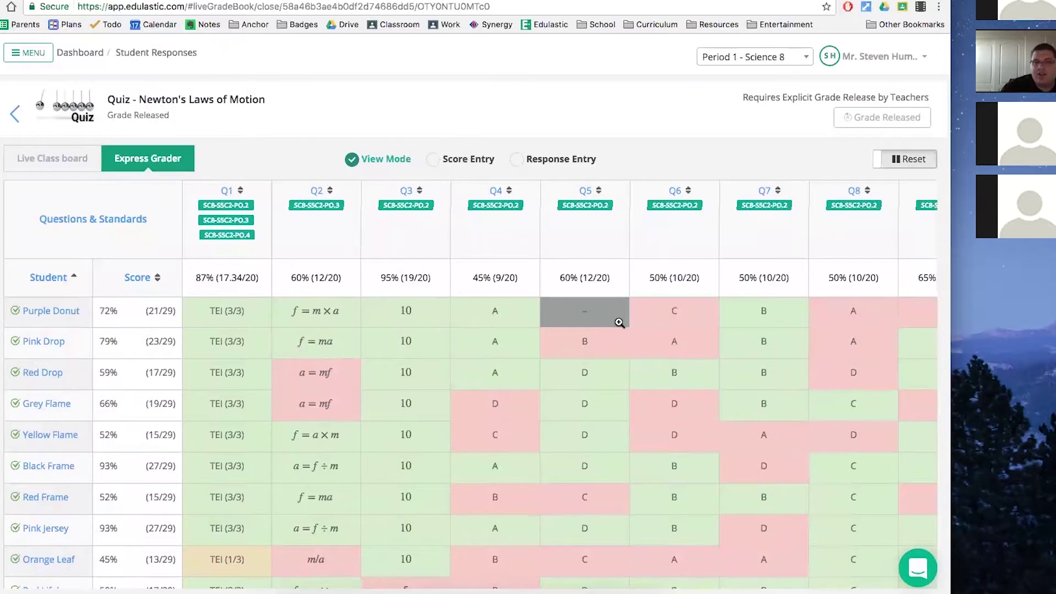
scroll(610, 324, right, 10)
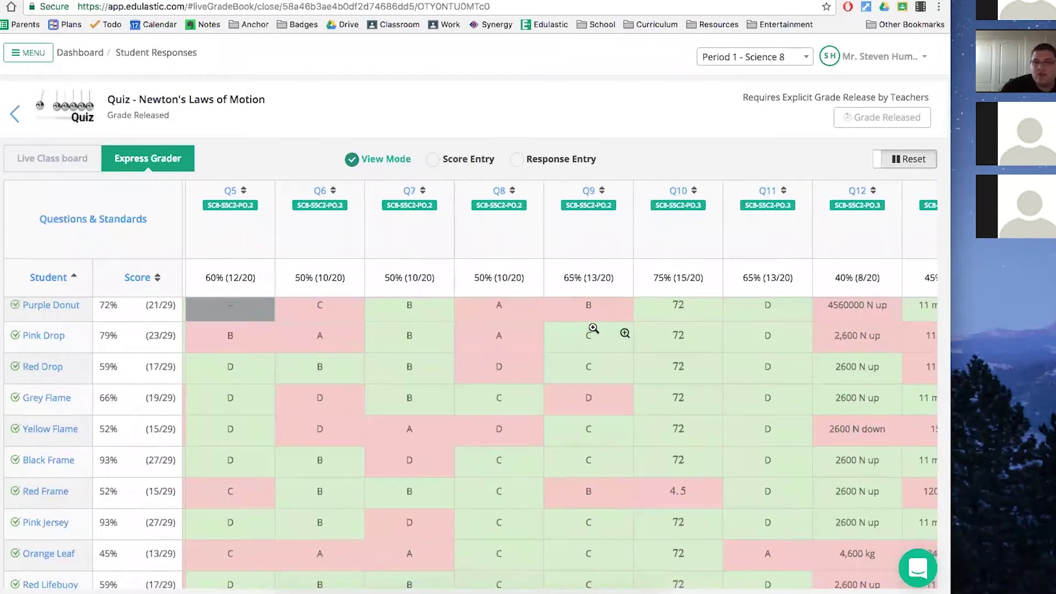
scroll(638, 336, right, 3)
scroll(641, 336, right, 3)
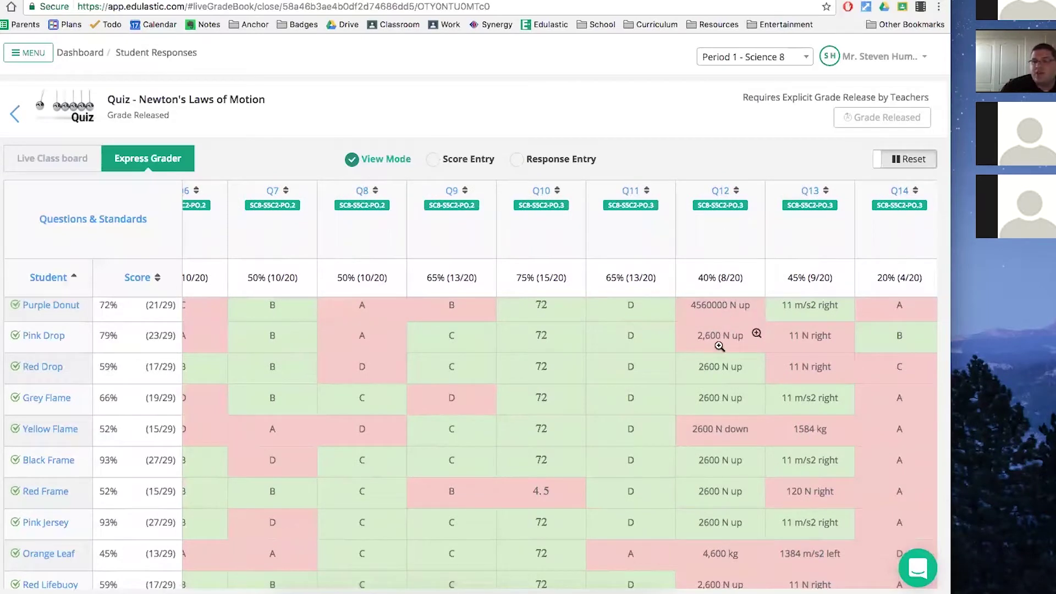
scroll(720, 360, down, 3)
scroll(717, 381, down, 3)
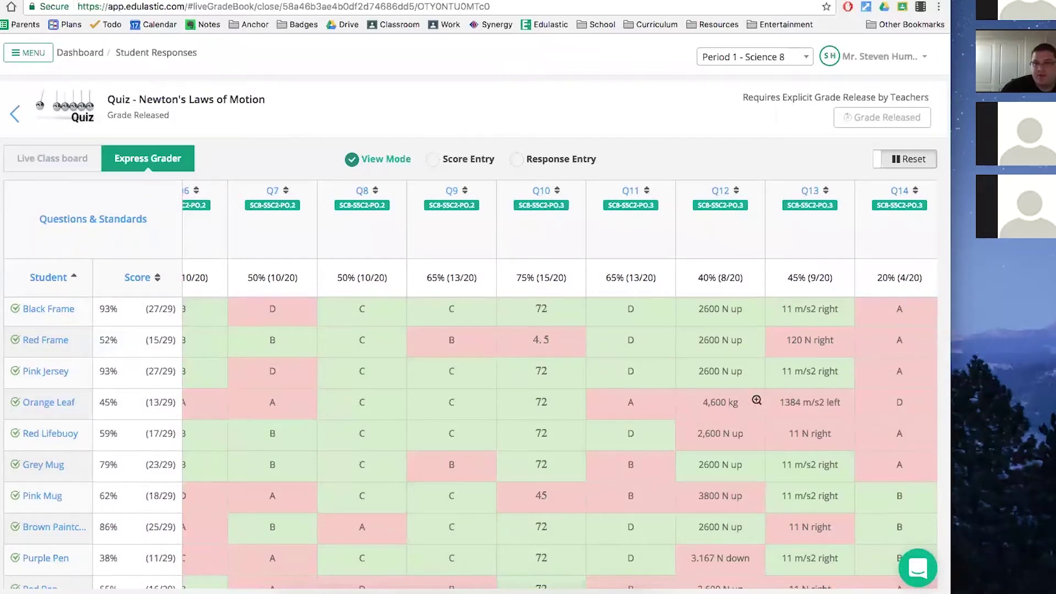
scroll(757, 399, right, 4)
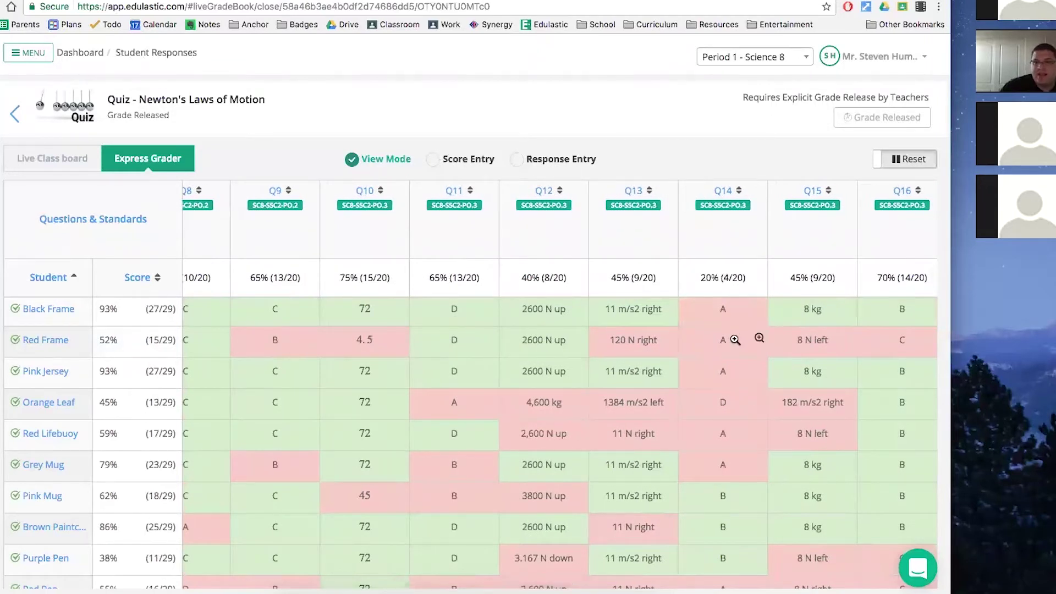
scroll(759, 337, down, 5)
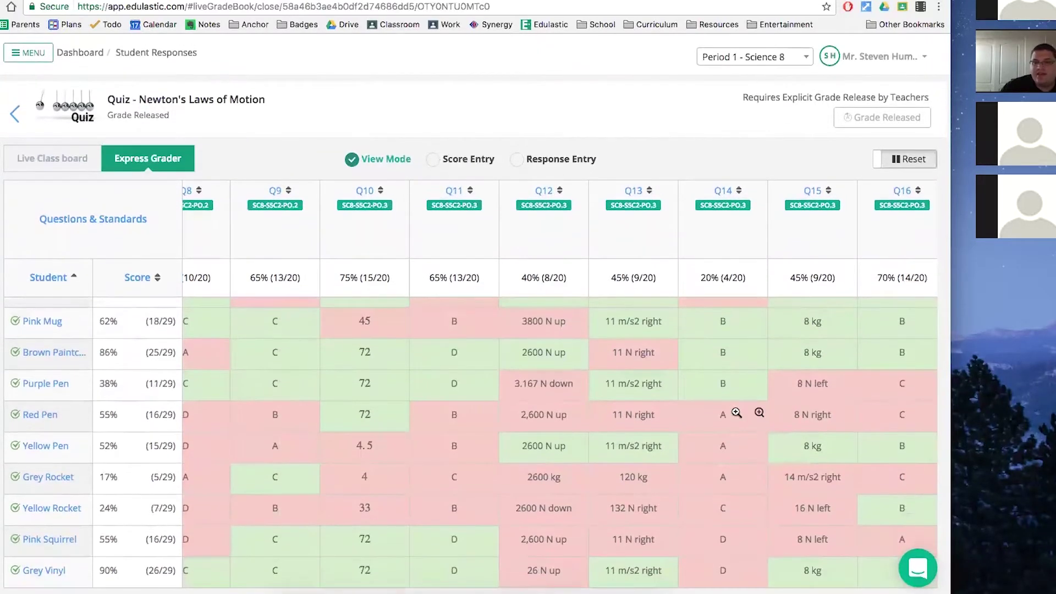
scroll(736, 413, up, 8)
scroll(732, 366, right, 3)
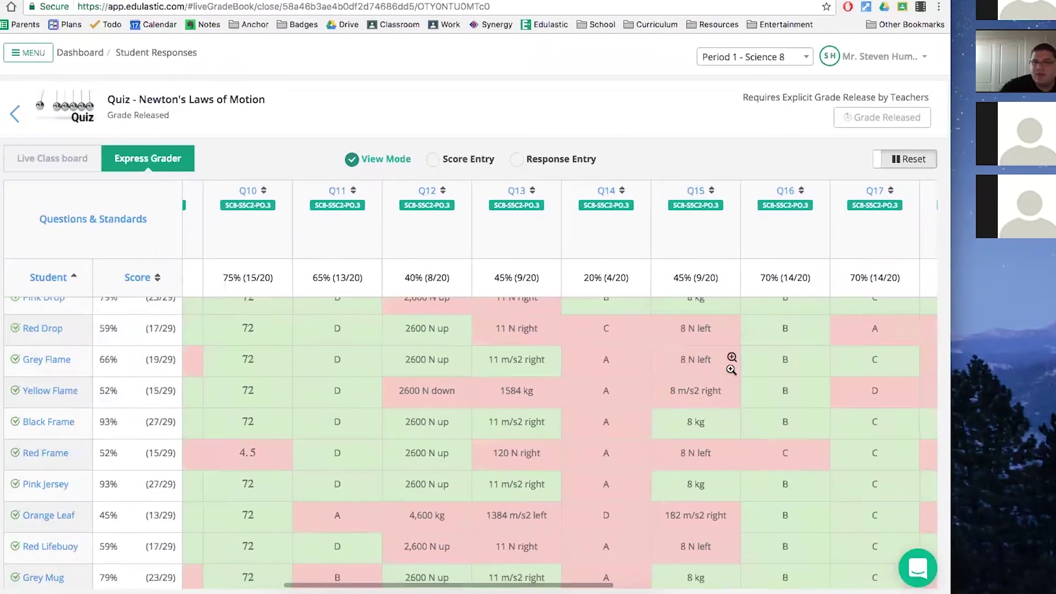
scroll(731, 363, right, 5)
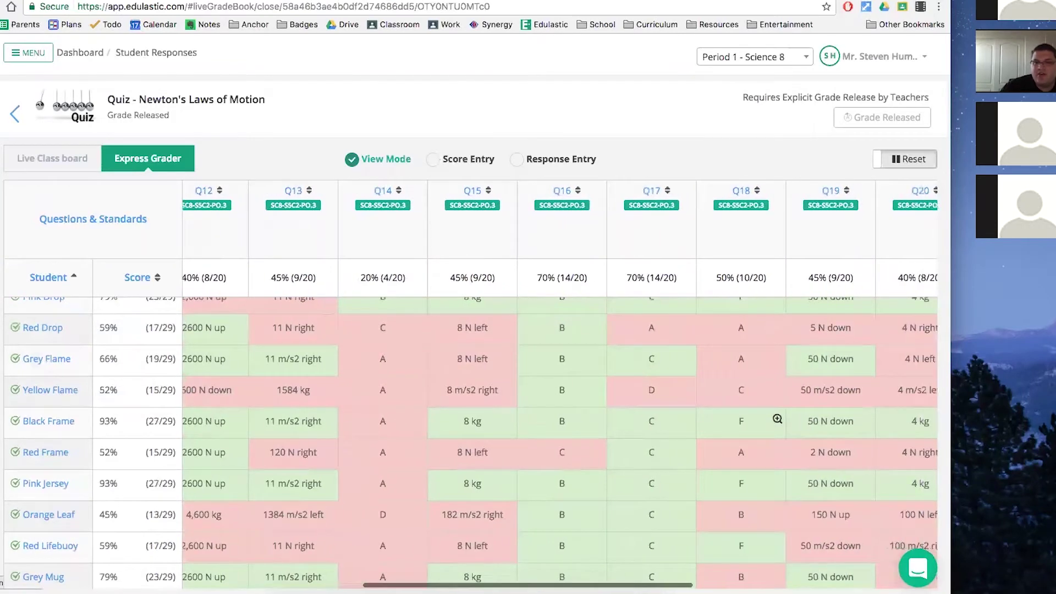
scroll(777, 419, down, 8)
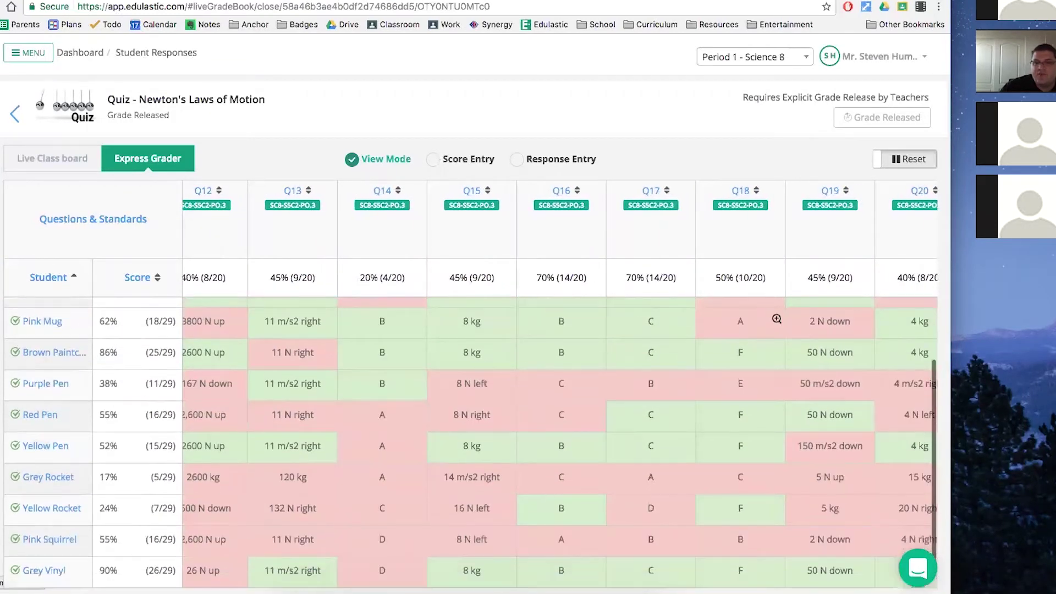
scroll(777, 319, up, 10)
scroll(776, 319, left, 1)
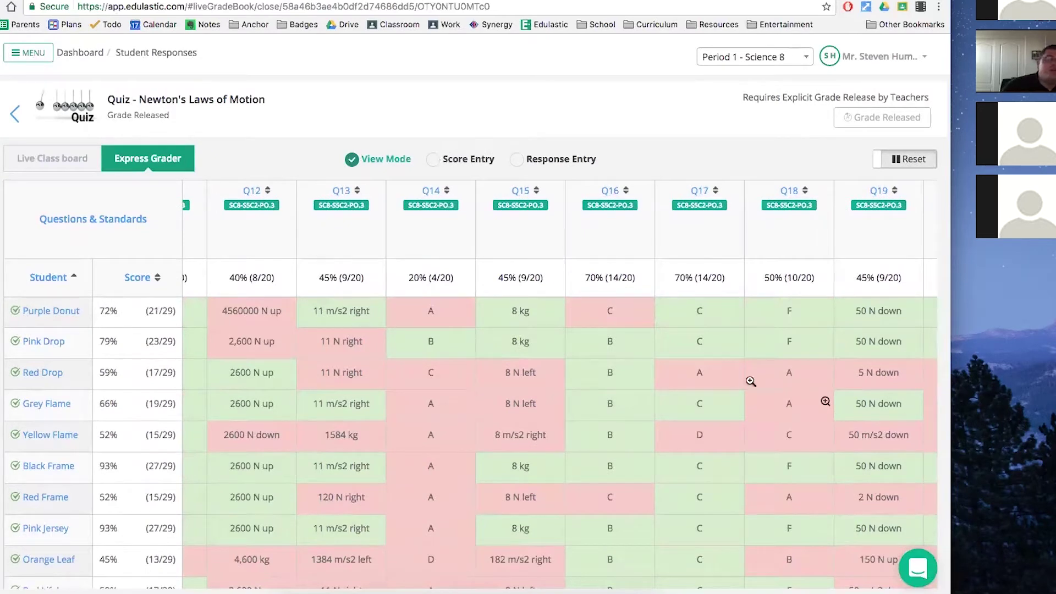
Step: Switch back from the Express Grader to the Live Class board overview
click(56, 159)
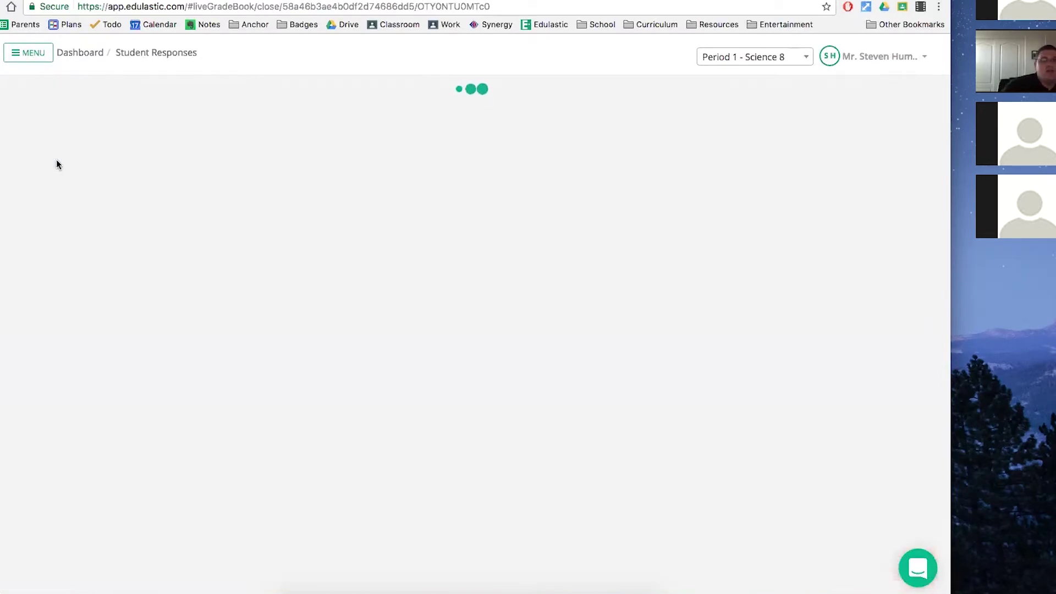